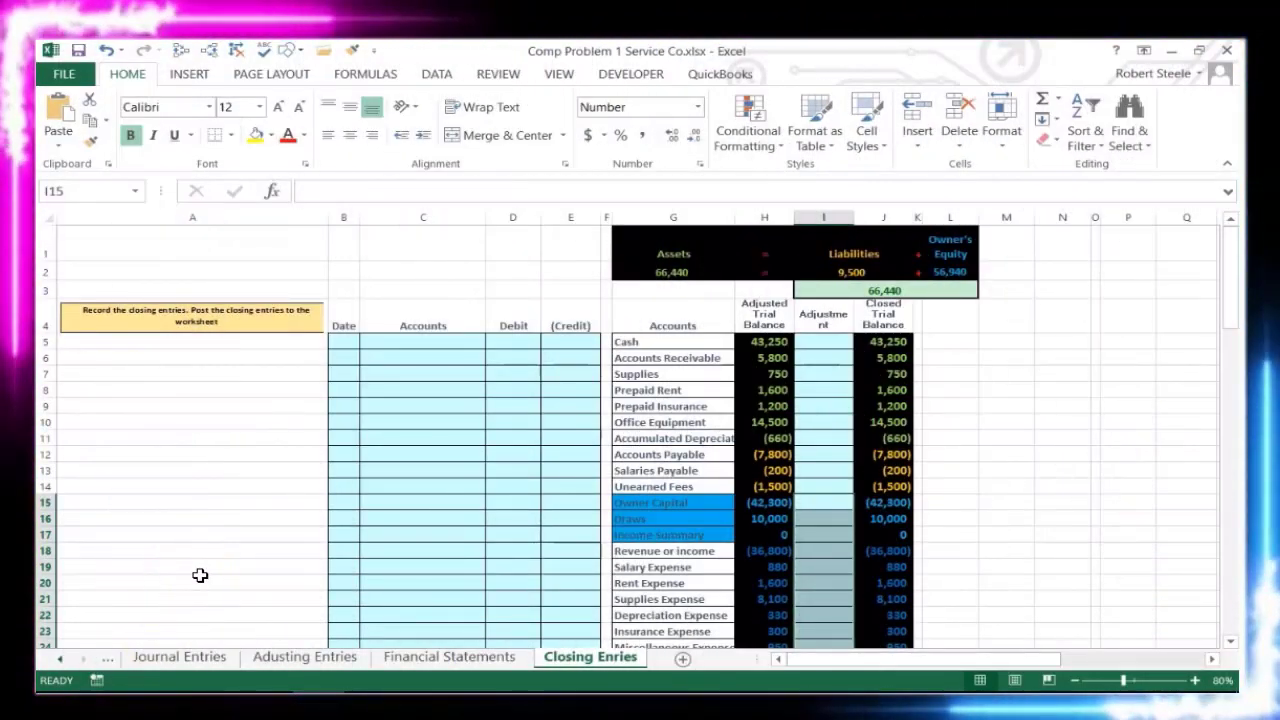
- Switch to the Journal Entries sheet and review the May journal, General Ledger and Trial Balance
left_click(190, 575)
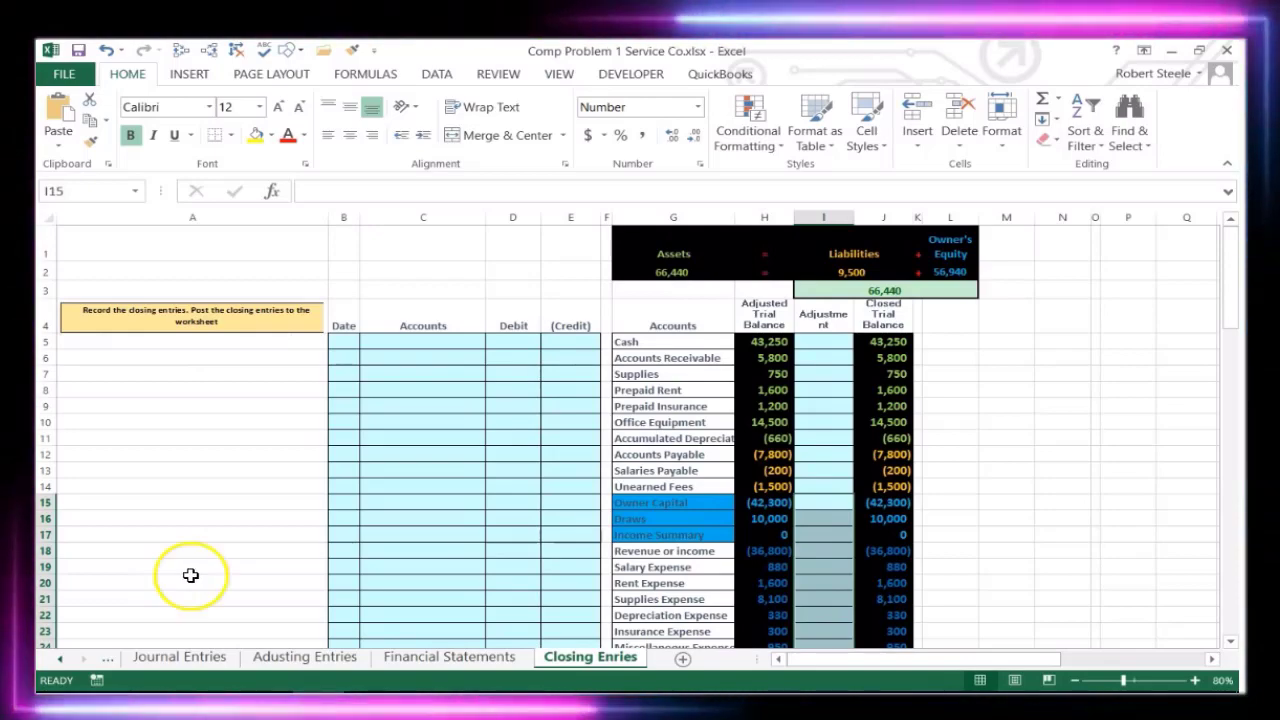
left_click(190, 657)
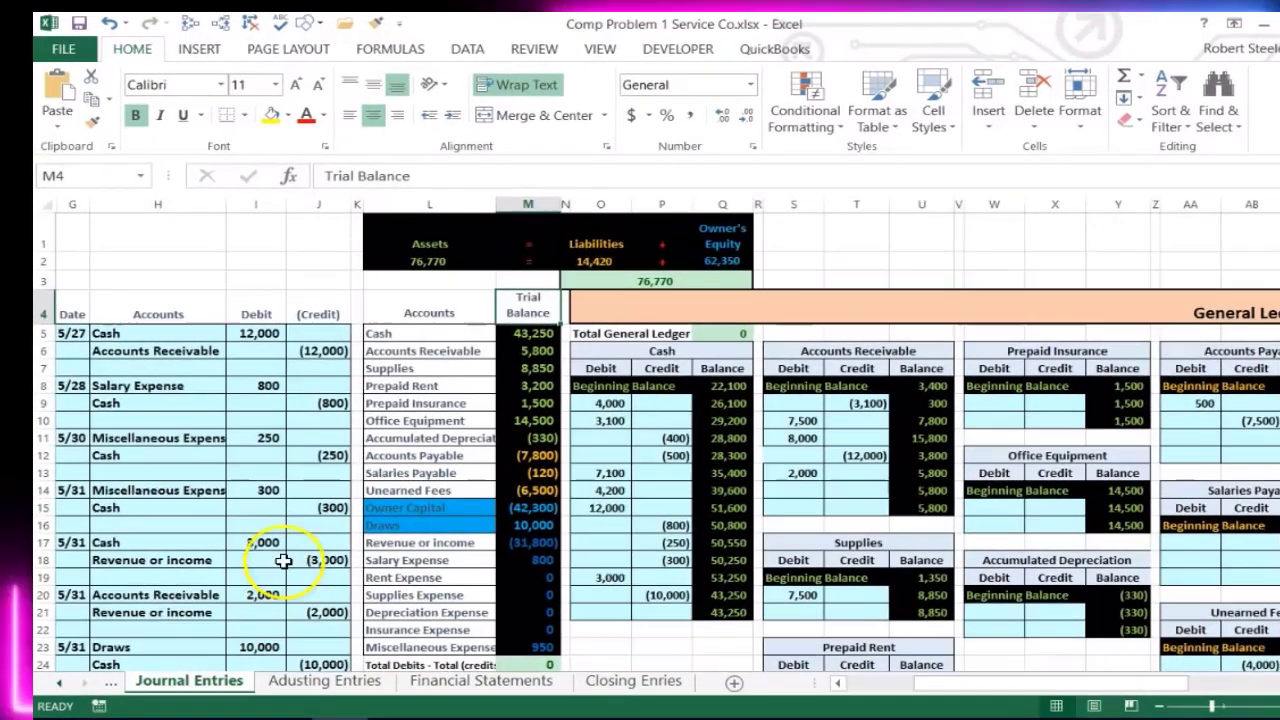
left_click(150, 340)
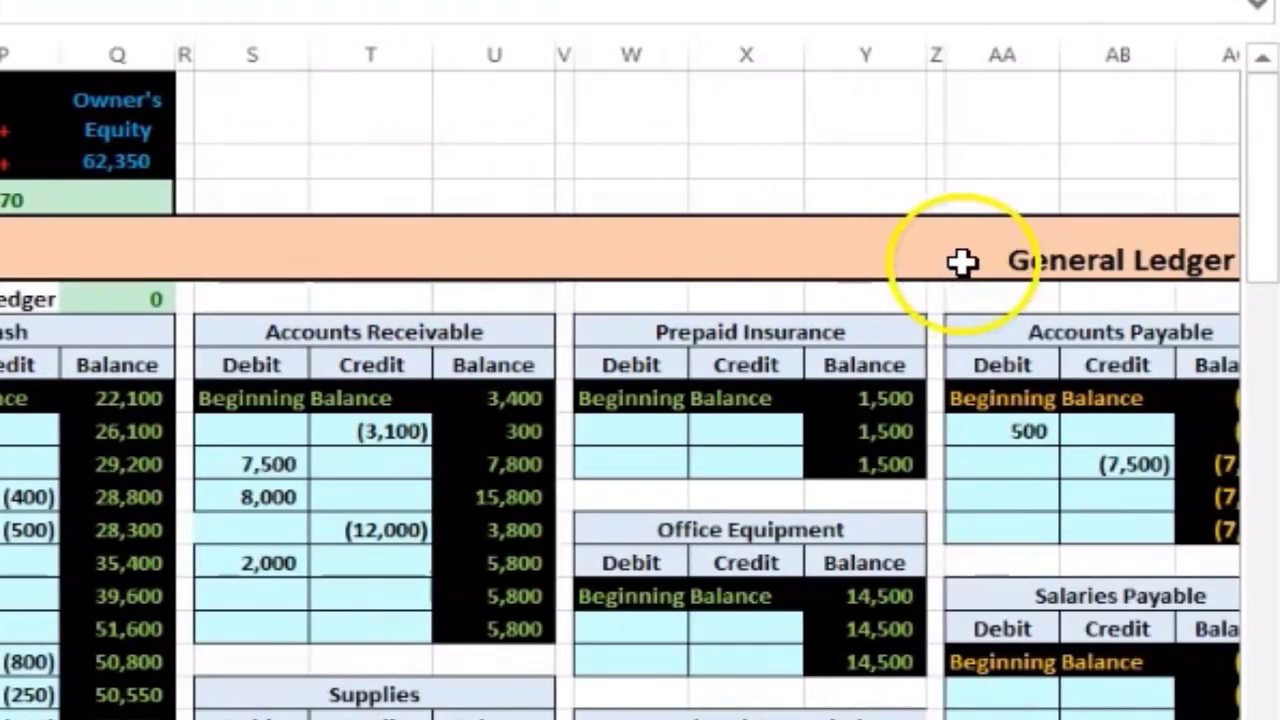
left_click(963, 261)
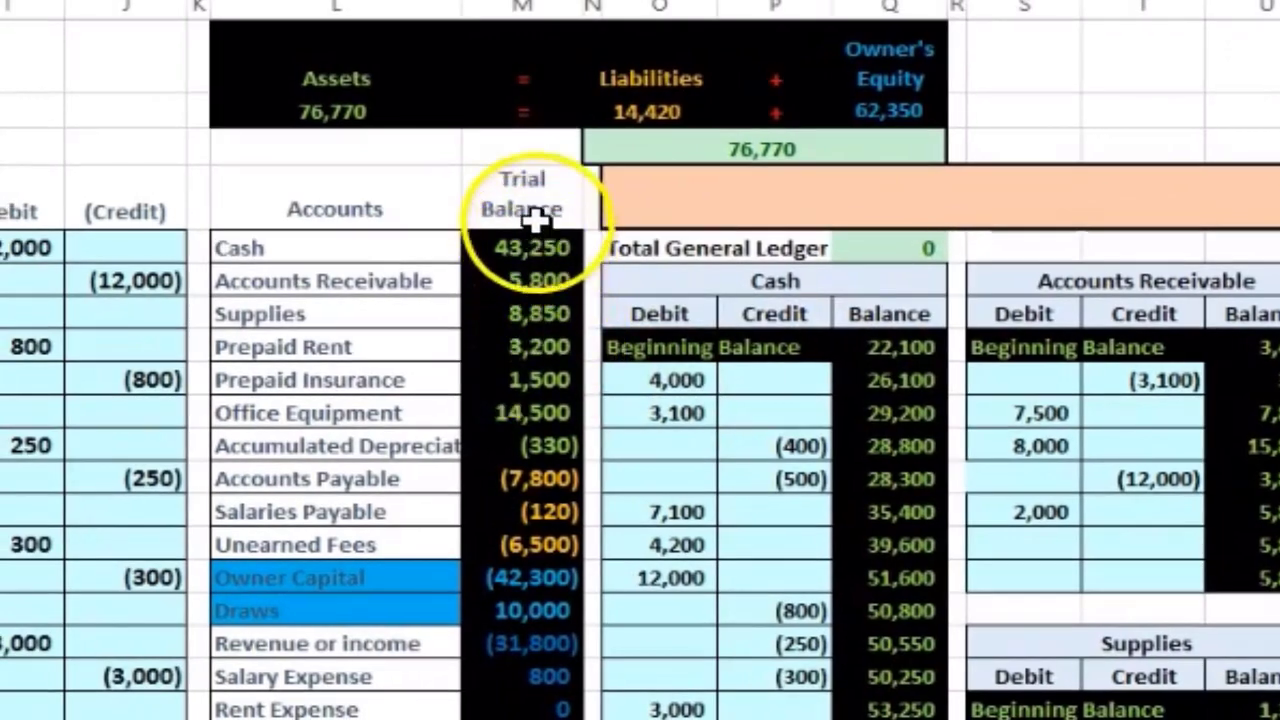
left_click(533, 210)
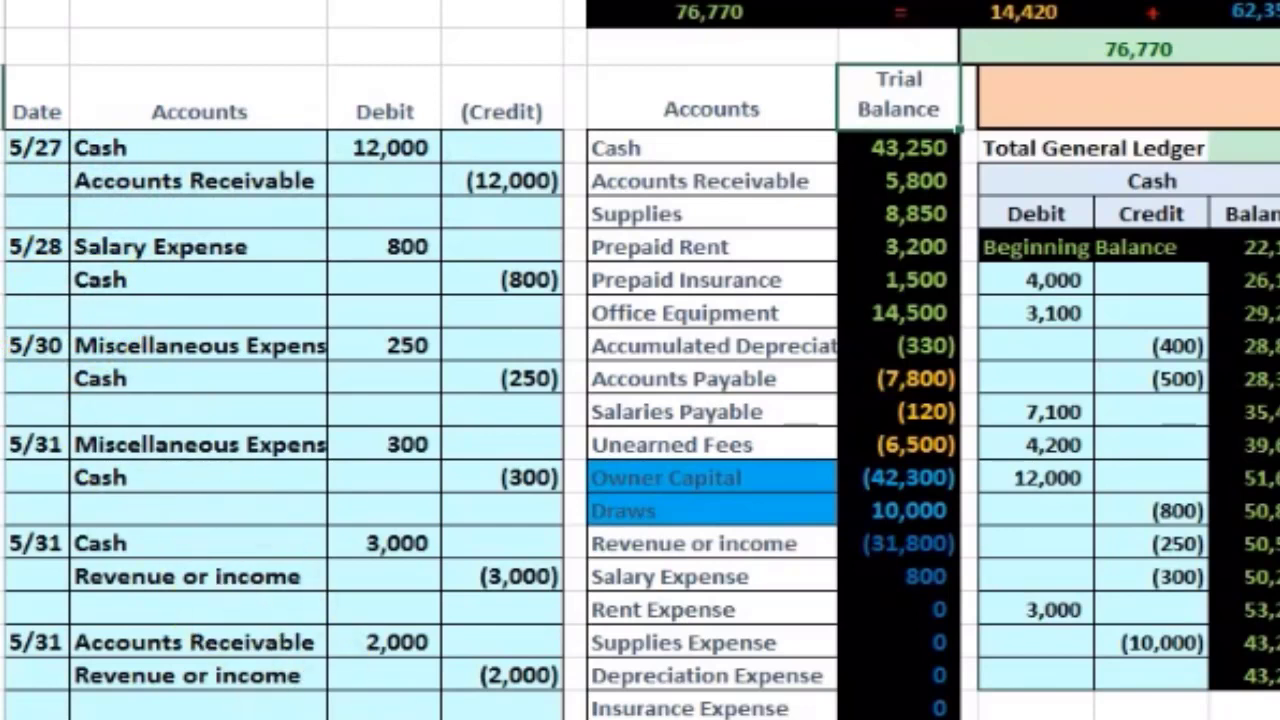
- Show the Adjusting Entries sheet and review its Accounts and Adjusted Trial Balance columns
left_click(260, 665)
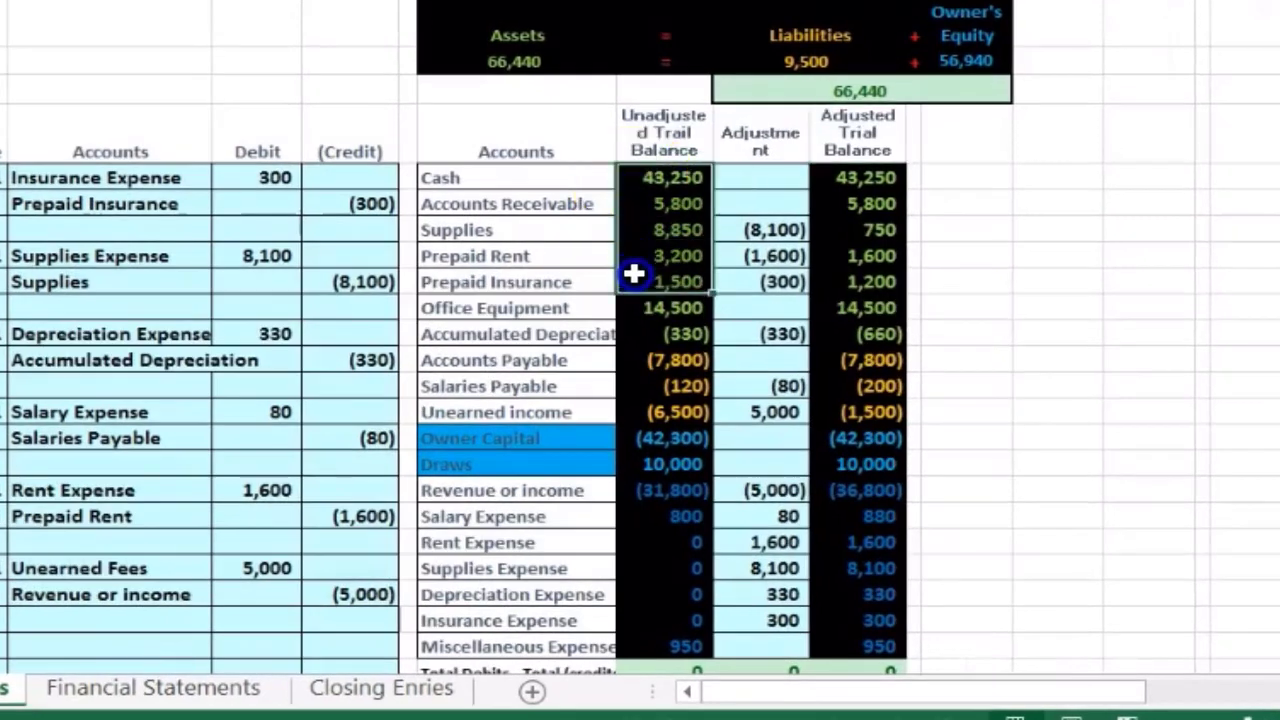
left_click(563, 151)
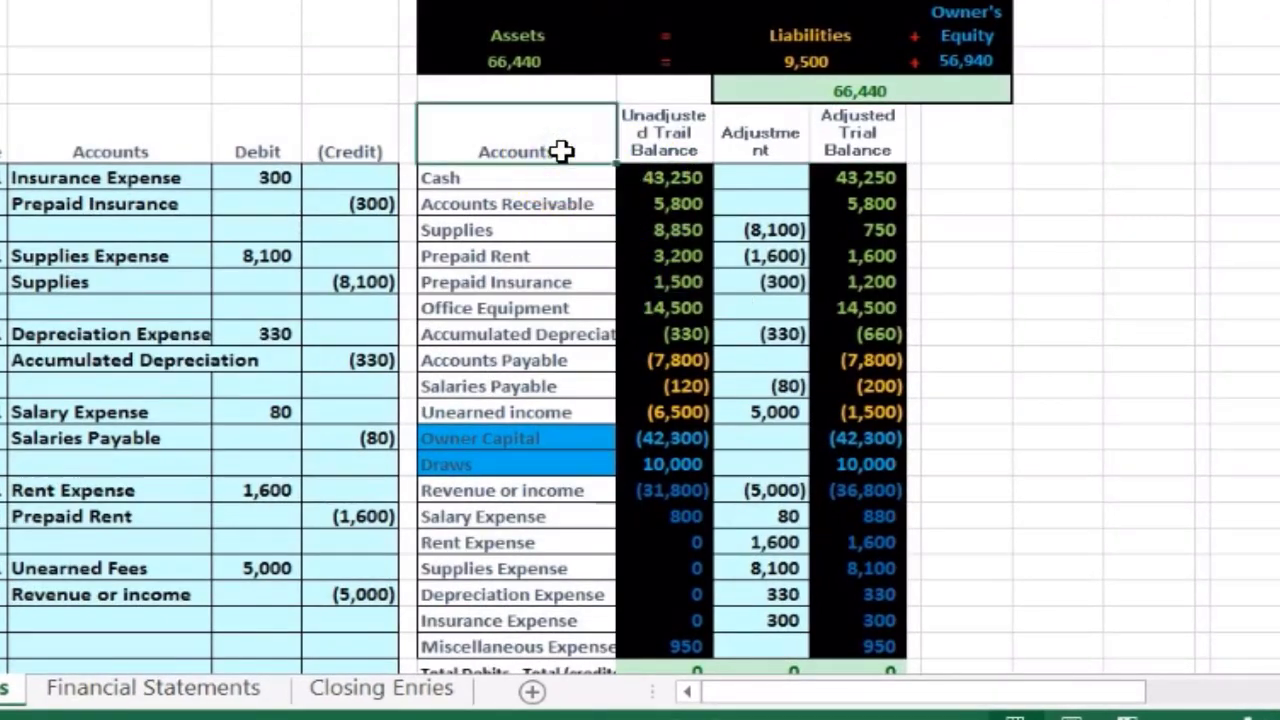
left_click(857, 131)
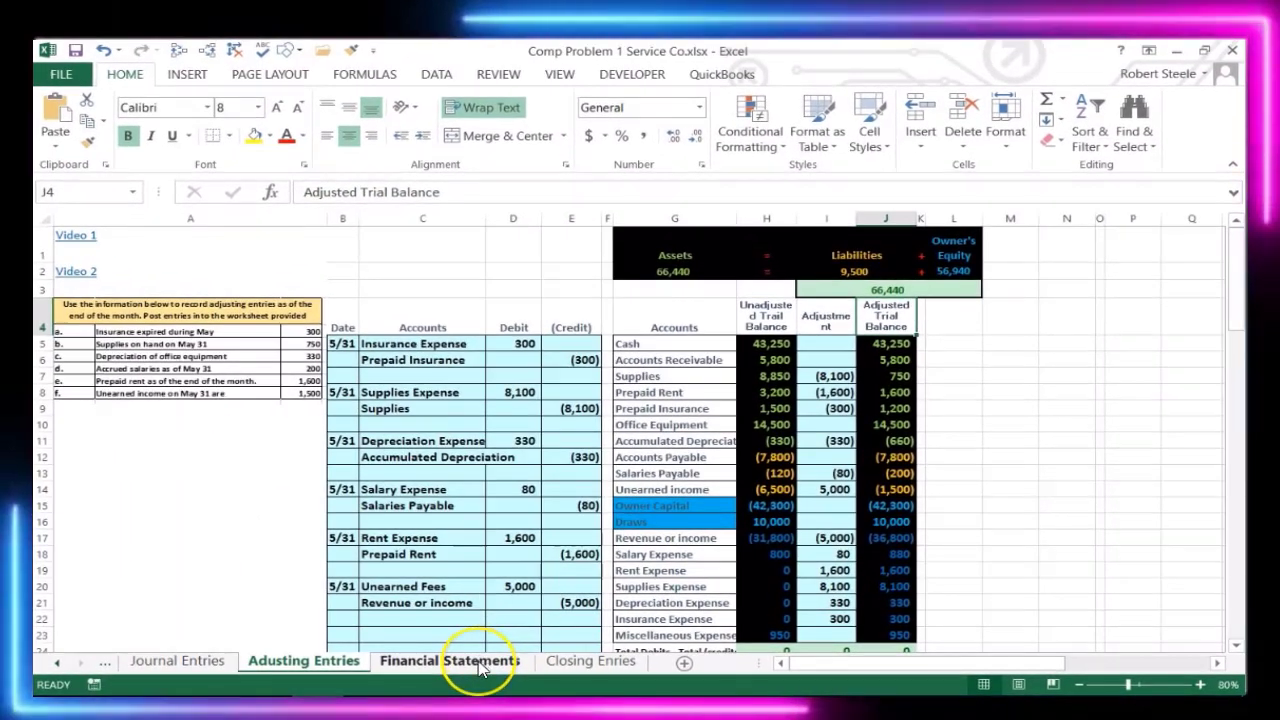
- Review the Financial Statements sheet's Balance Sheet, Income Statement and Statement of Owner's Equity
left_click(481, 662)
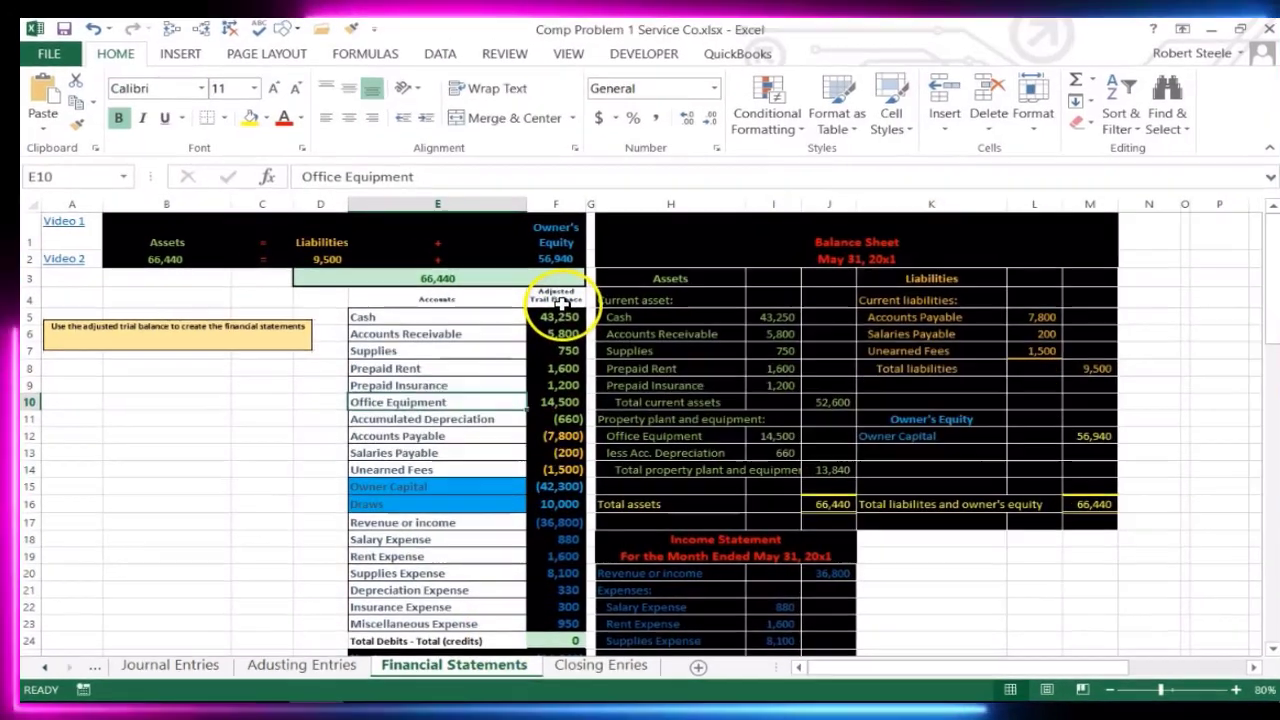
left_click(563, 300)
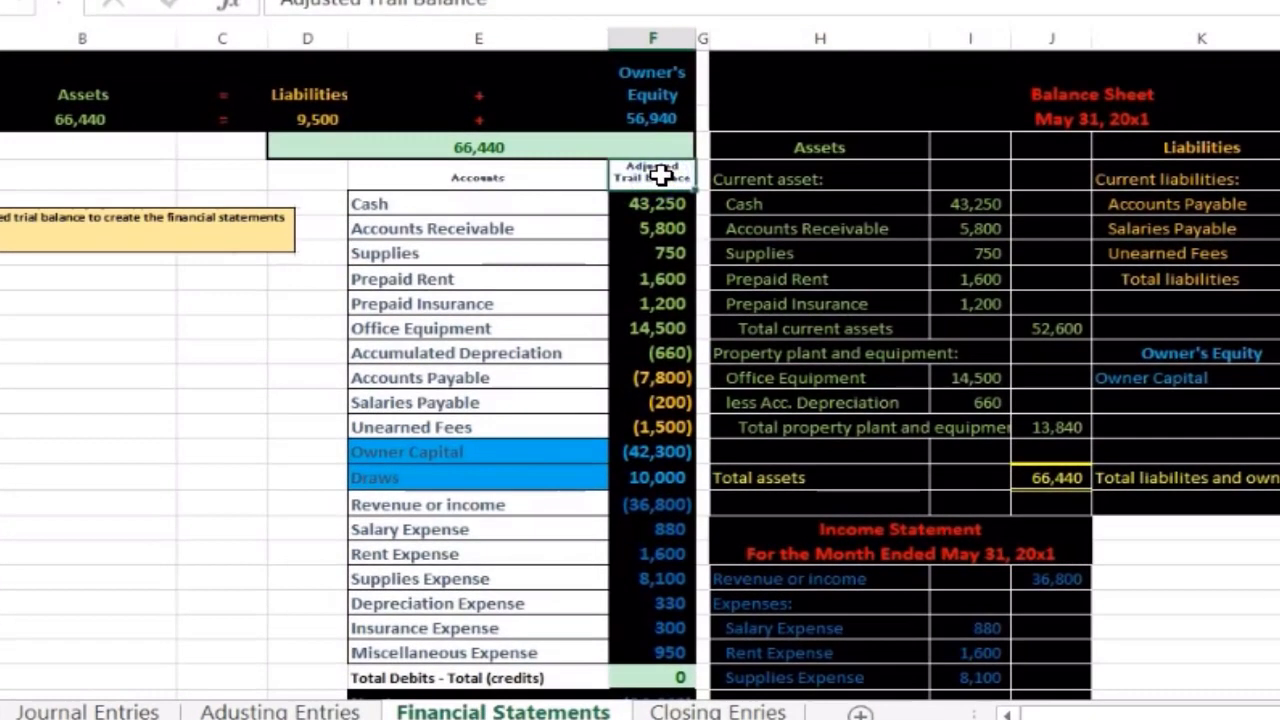
left_click(912, 93)
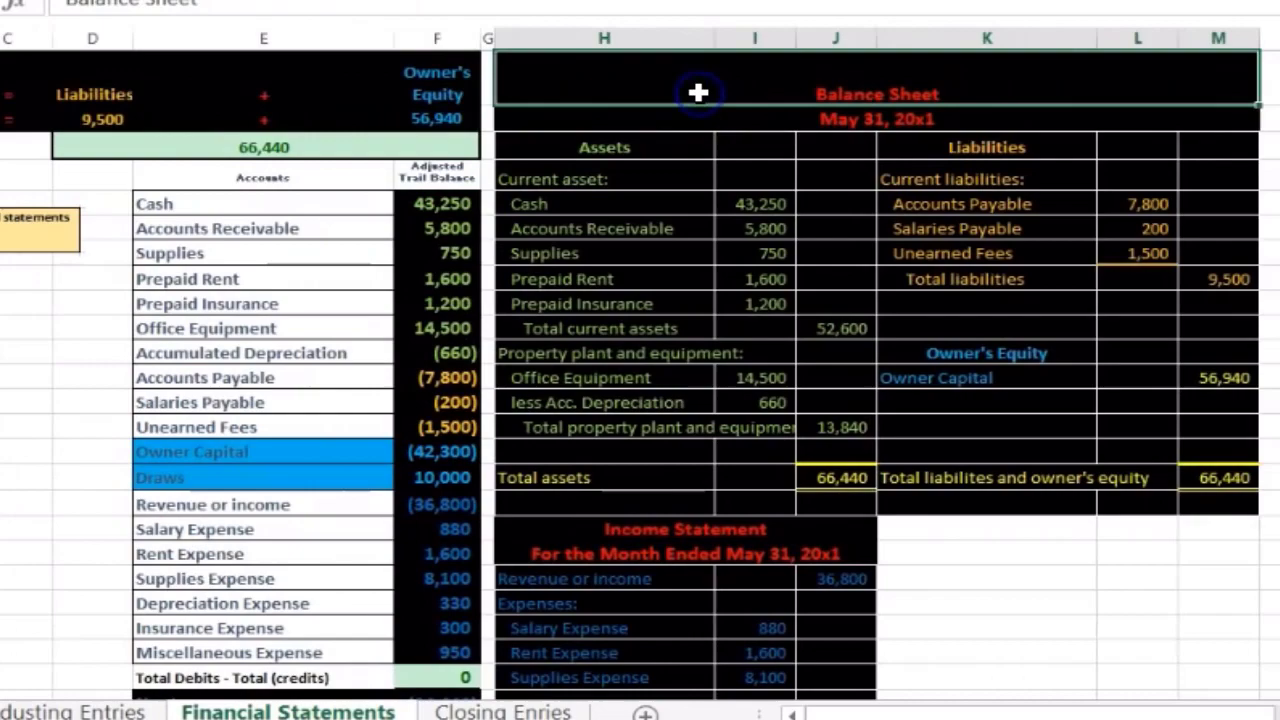
scroll(686, 90, "down", 2)
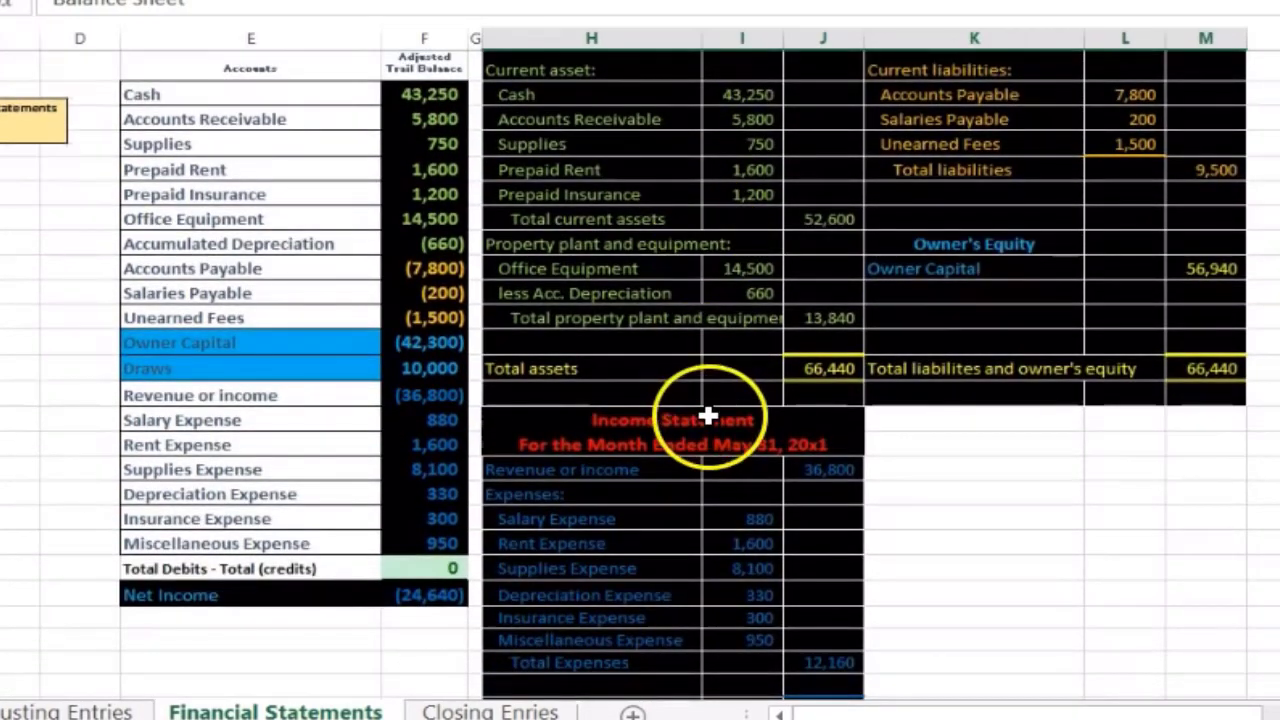
left_click(706, 417)
scroll(700, 535, "down", 2)
left_click(677, 602)
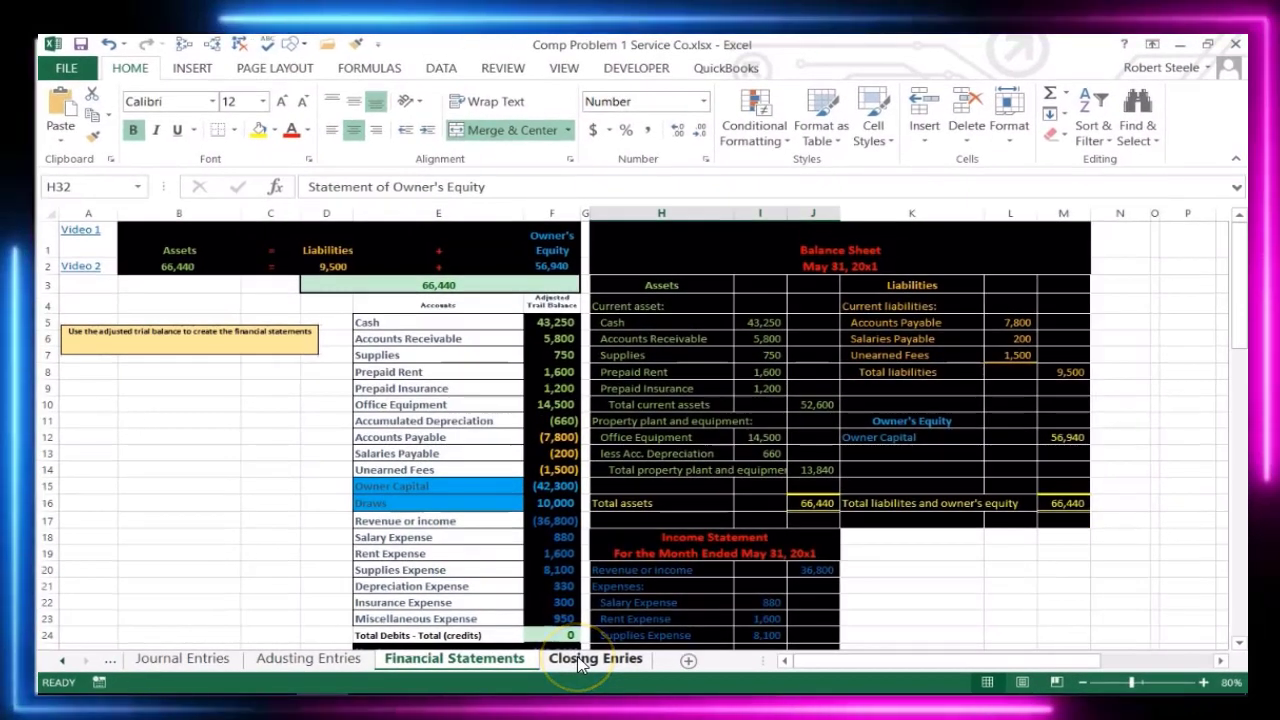
- Show the Closing Entries sheet and check Cash at 43,250 and closed Draws at 10,000
left_click(440, 684)
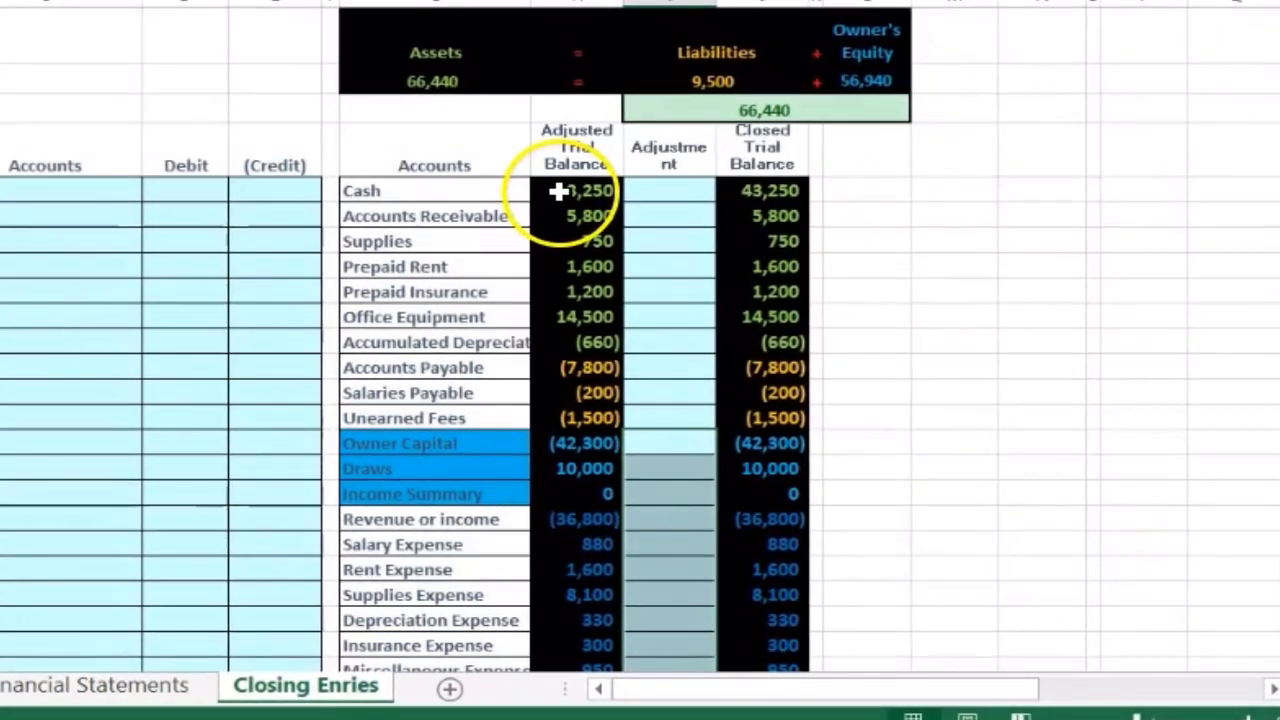
left_click(714, 306)
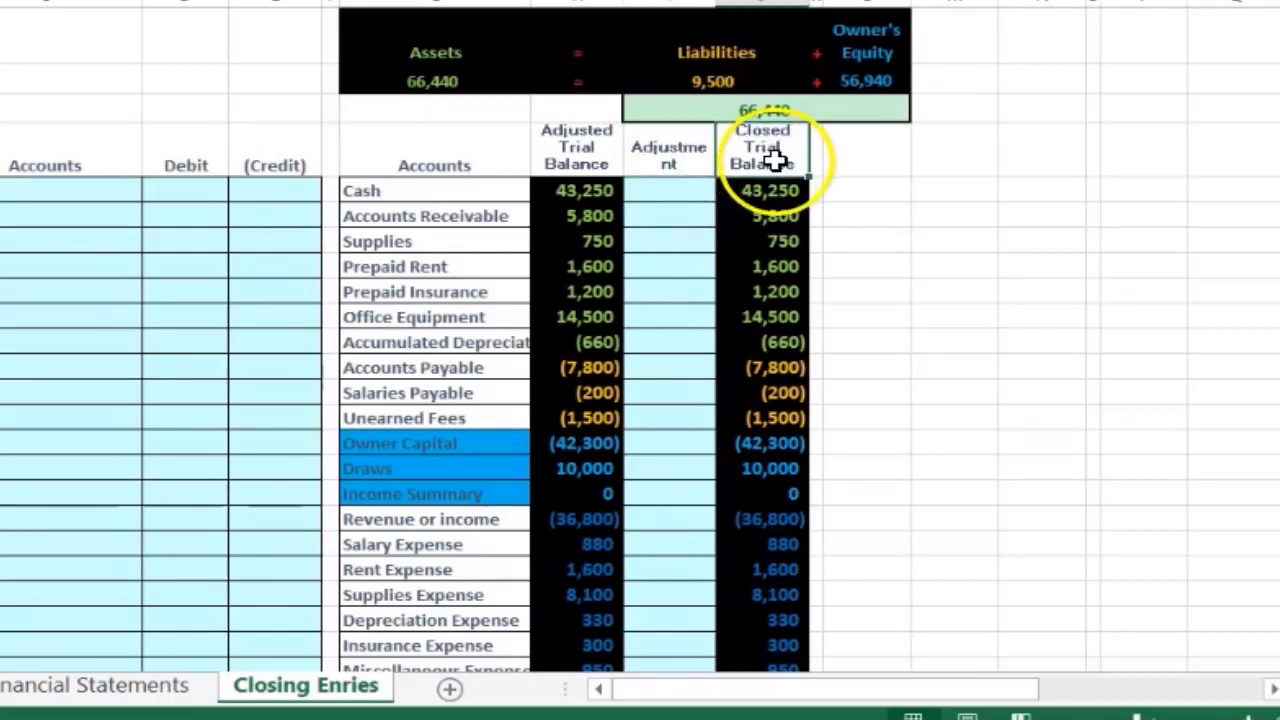
scroll(887, 213, "down", 2)
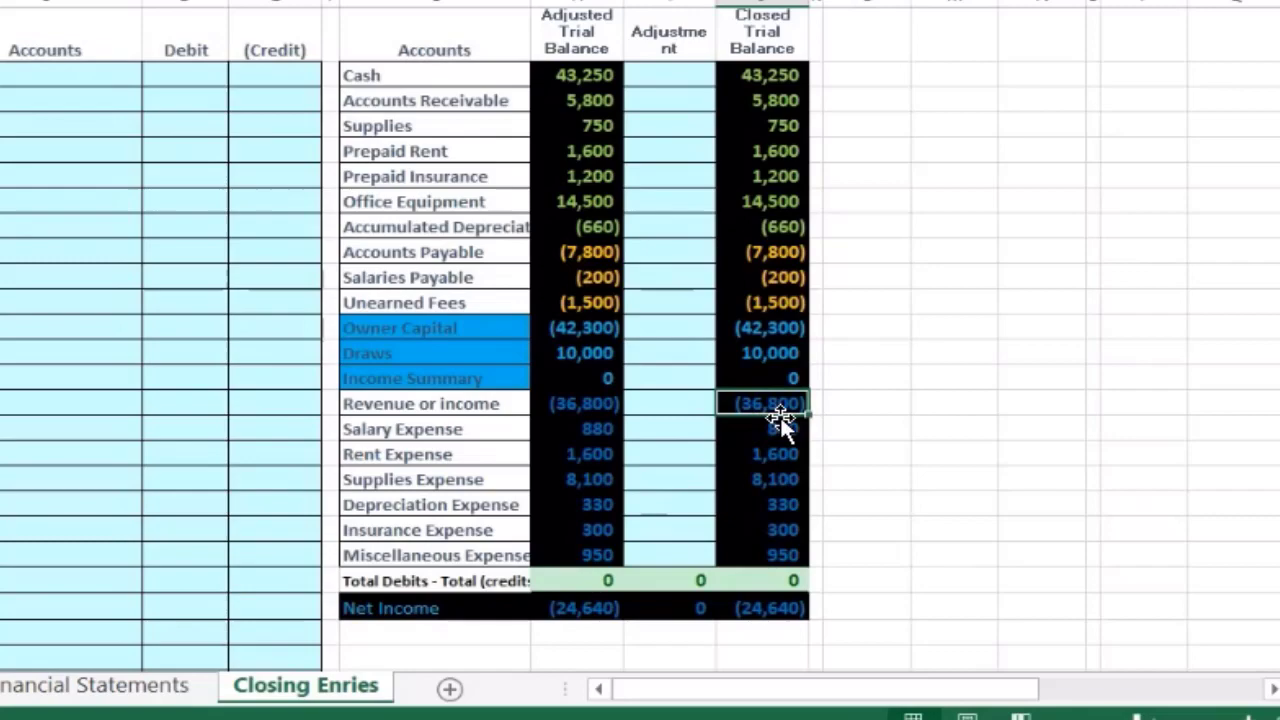
left_click(766, 356)
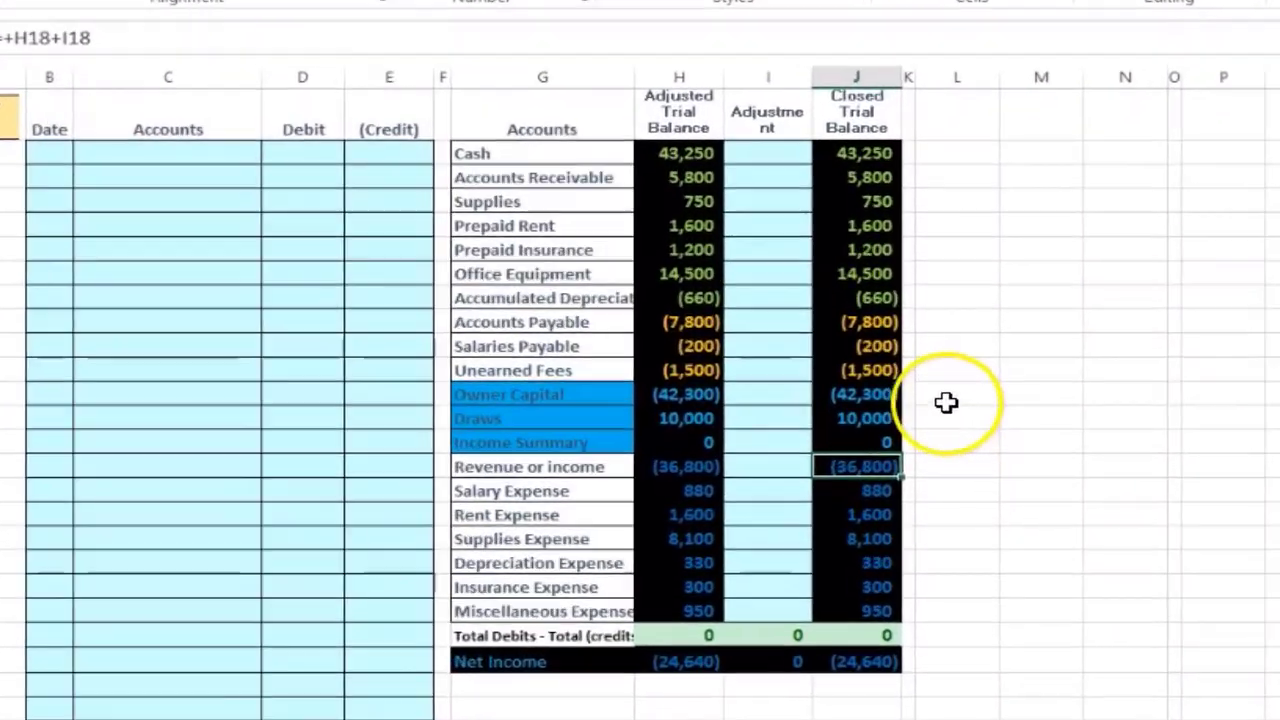
left_click(946, 402)
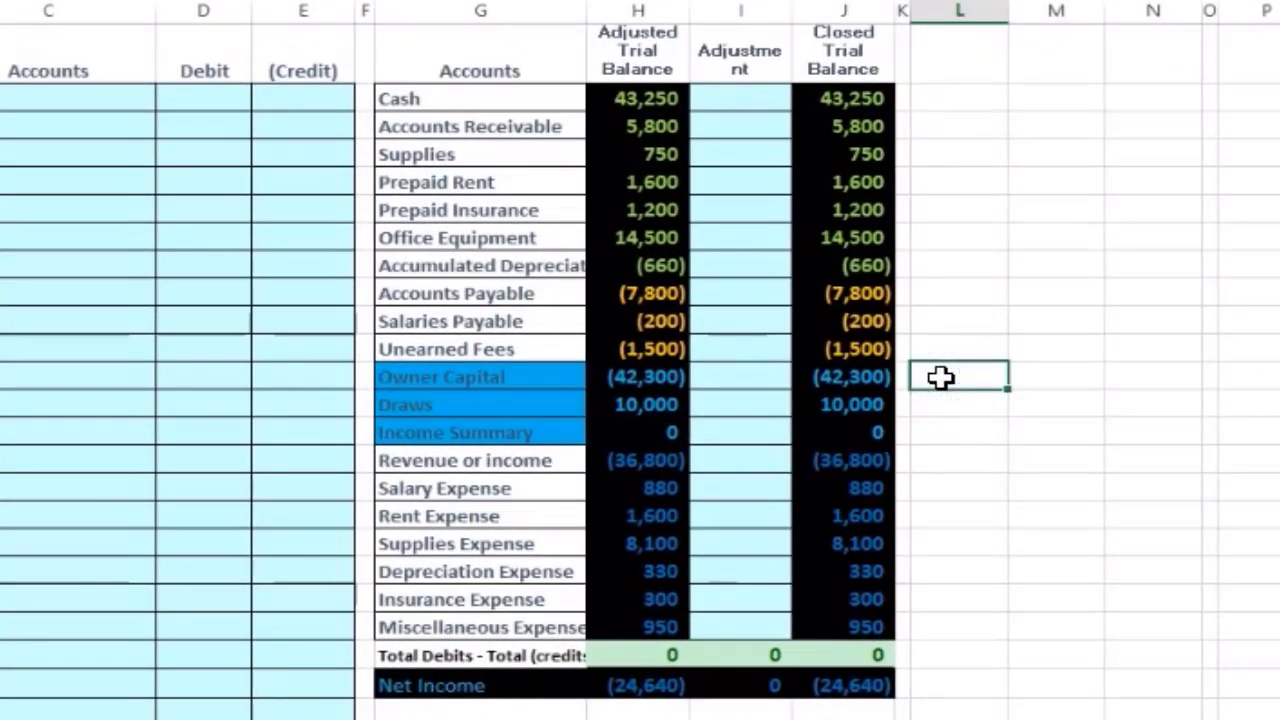
left_click_drag(863, 404, 864, 462)
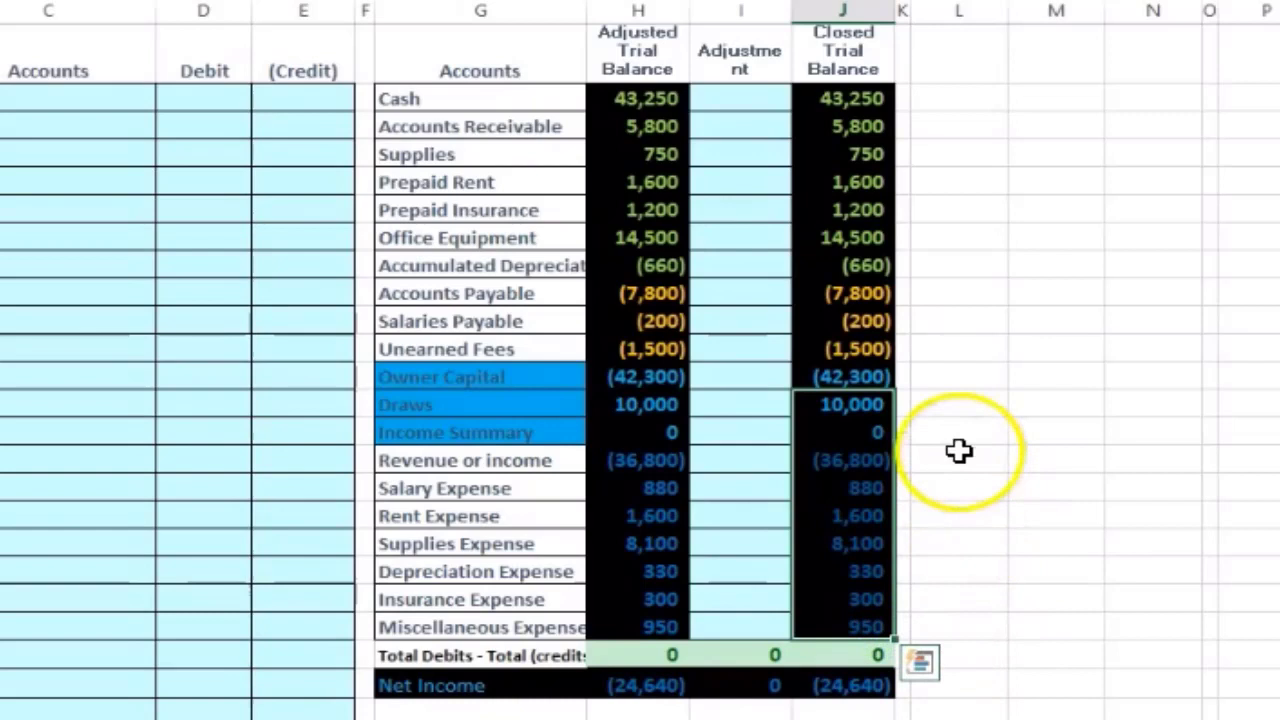
left_click(941, 376)
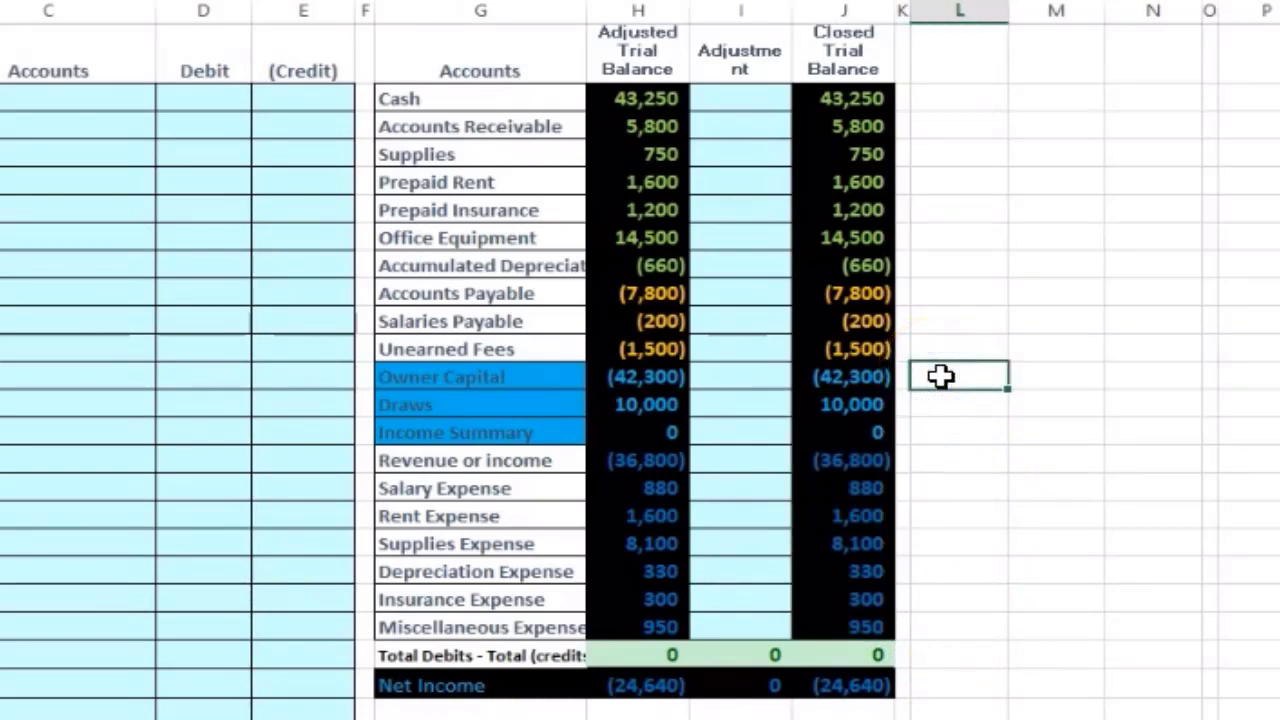
left_click_drag(858, 376, 876, 576)
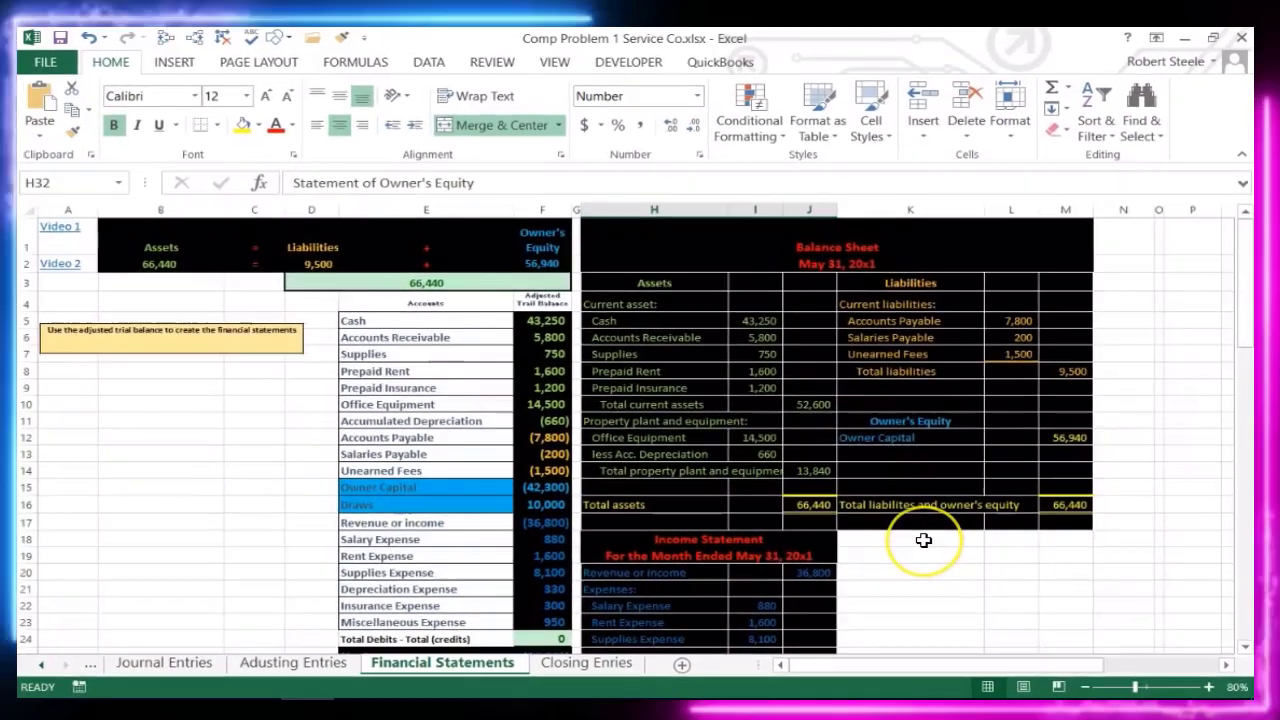
- Verify the 56,940 ending owner capital on the financial statements, then return to Closing Entries
scroll(924, 540, "down", 4)
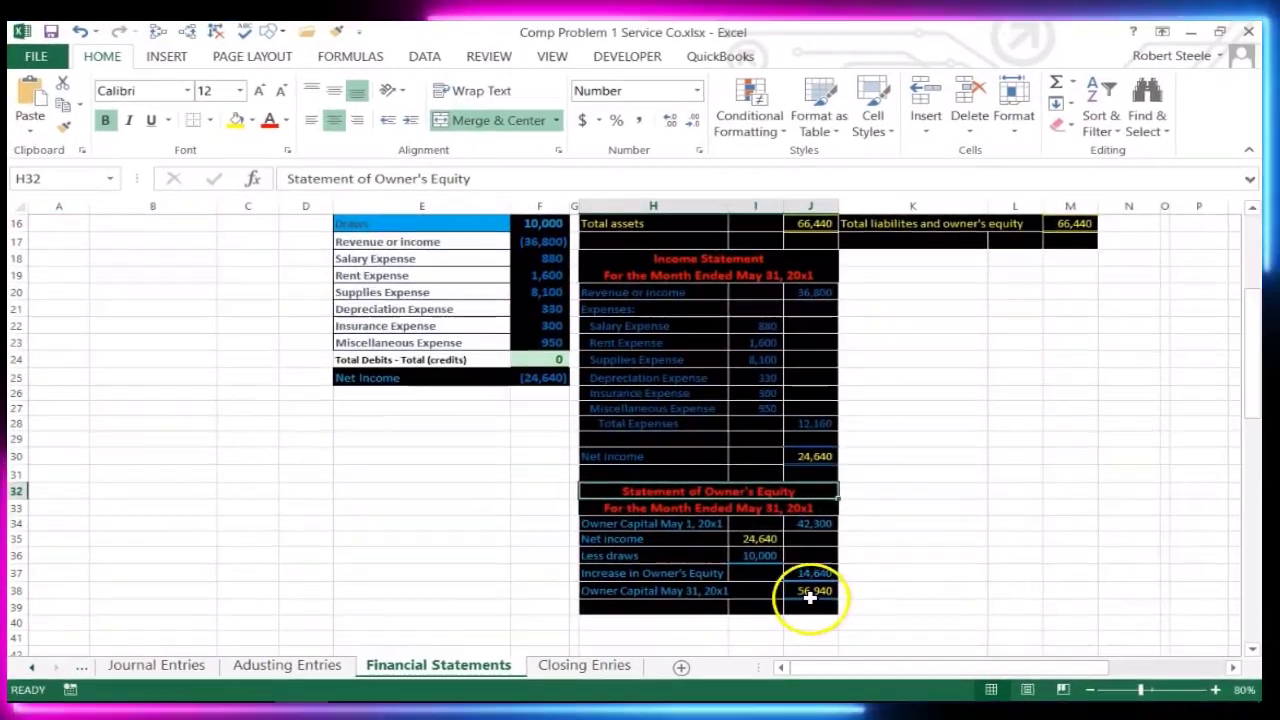
left_click(815, 596)
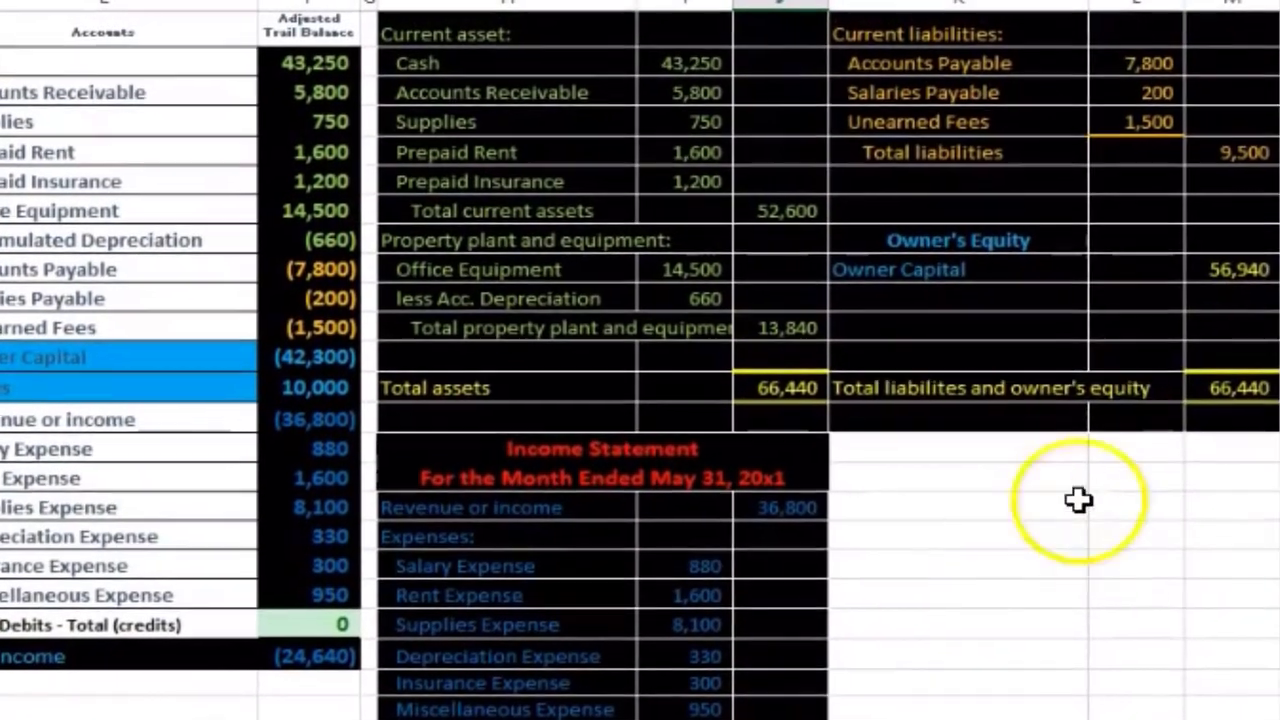
left_click(1168, 312)
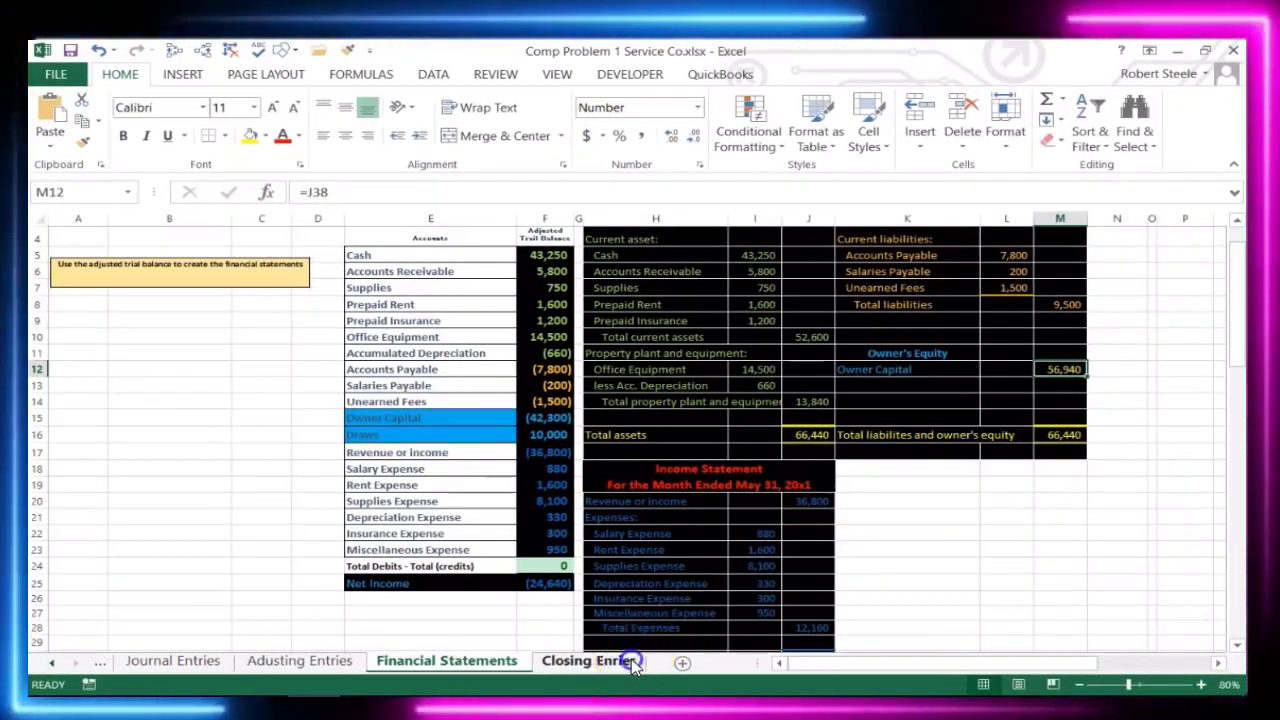
left_click(630, 662)
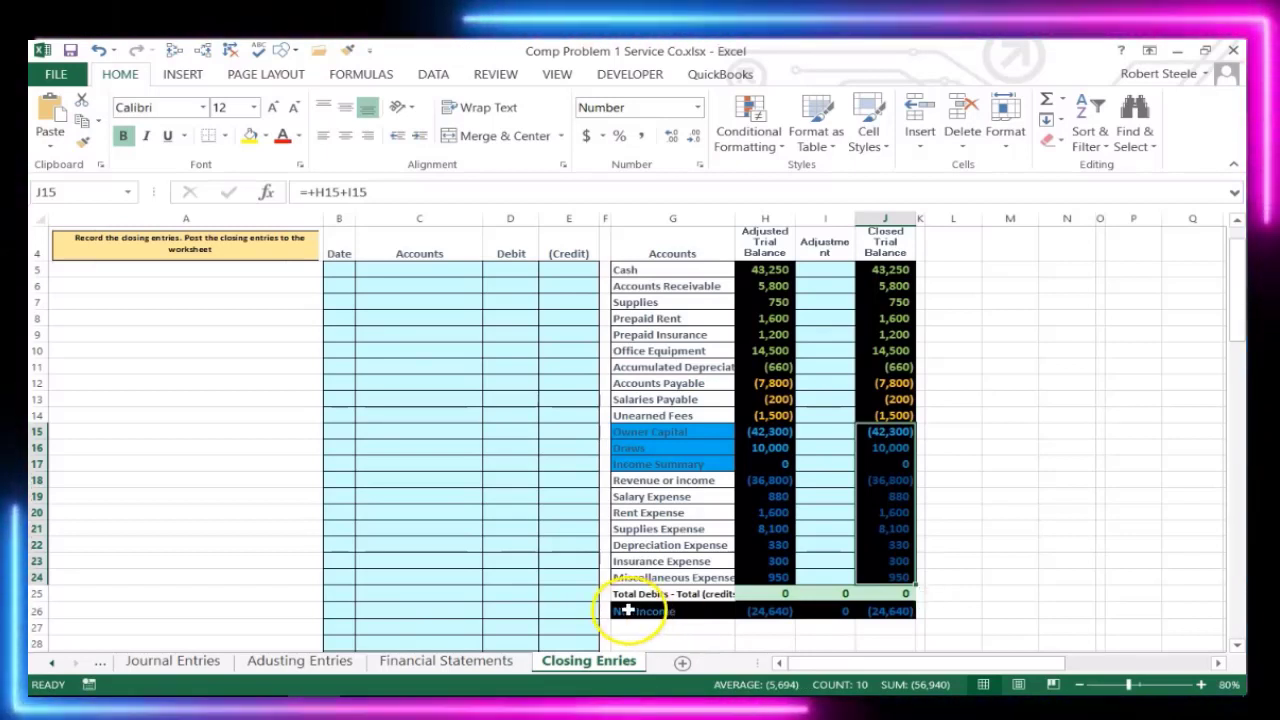
- Enter the date 5/31 in cell B5 for the first closing entry
left_click(338, 270)
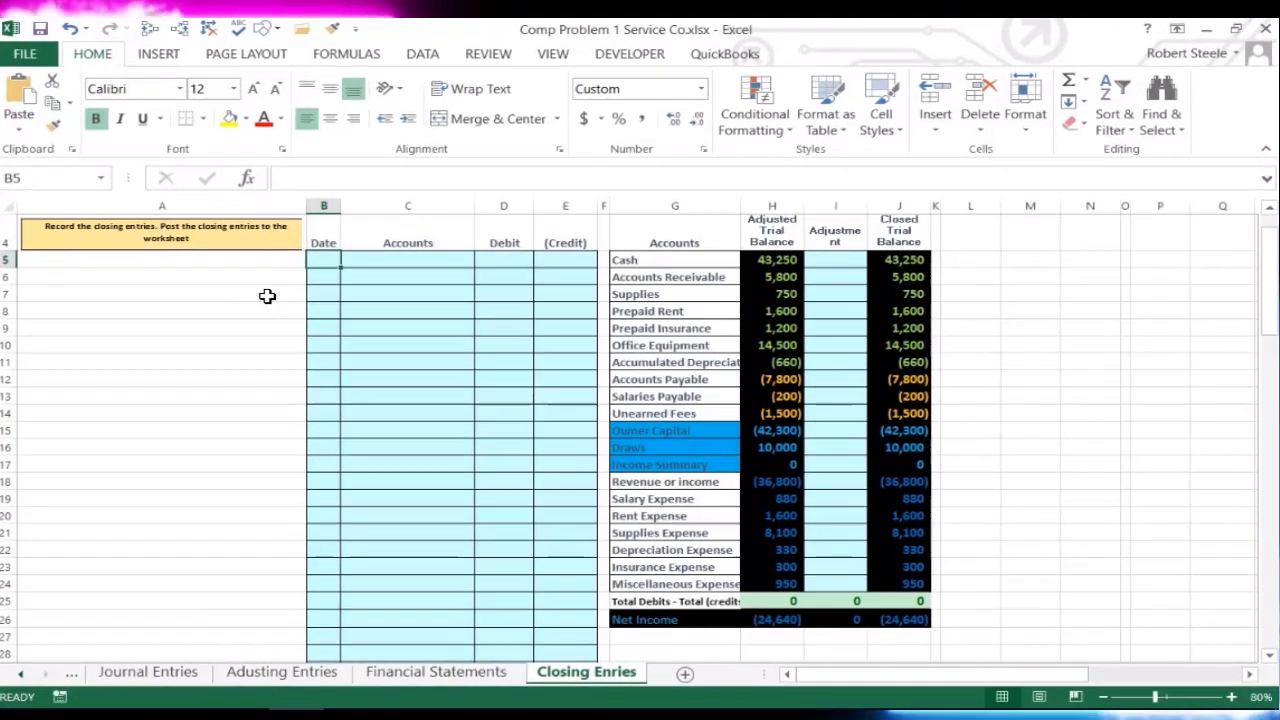
type("5/")
type("31")
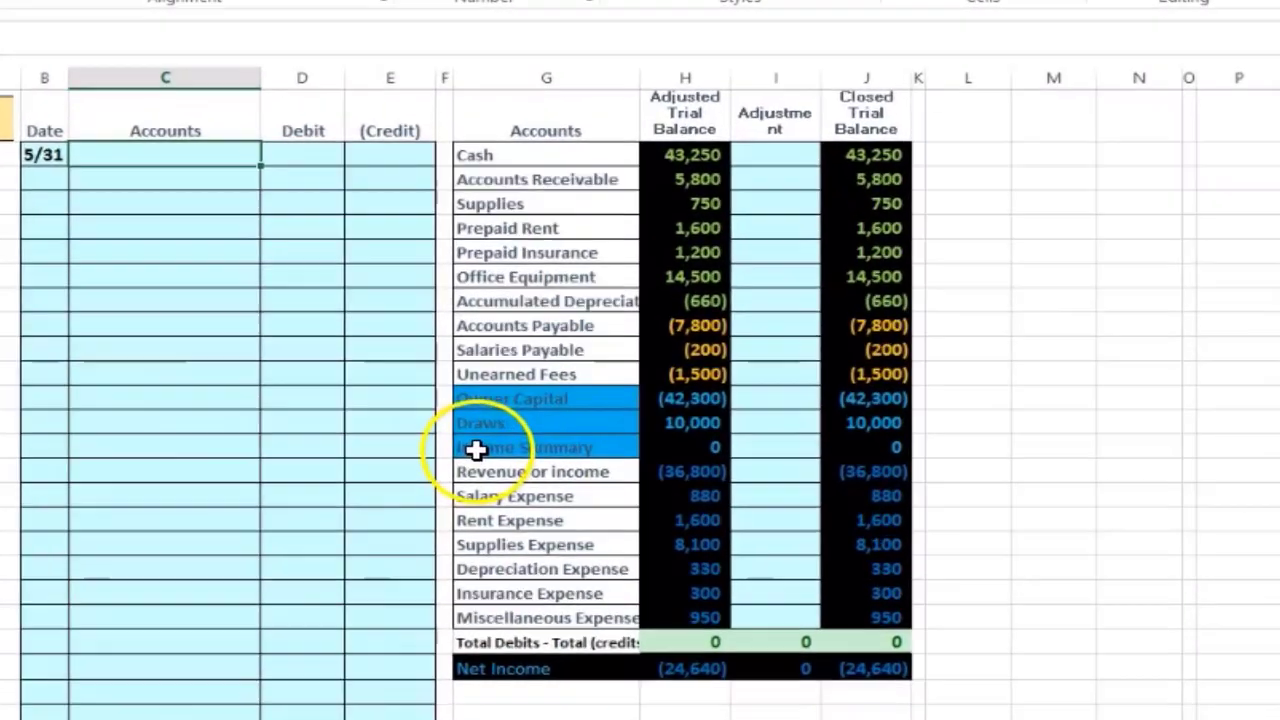
left_click_drag(476, 449, 672, 446)
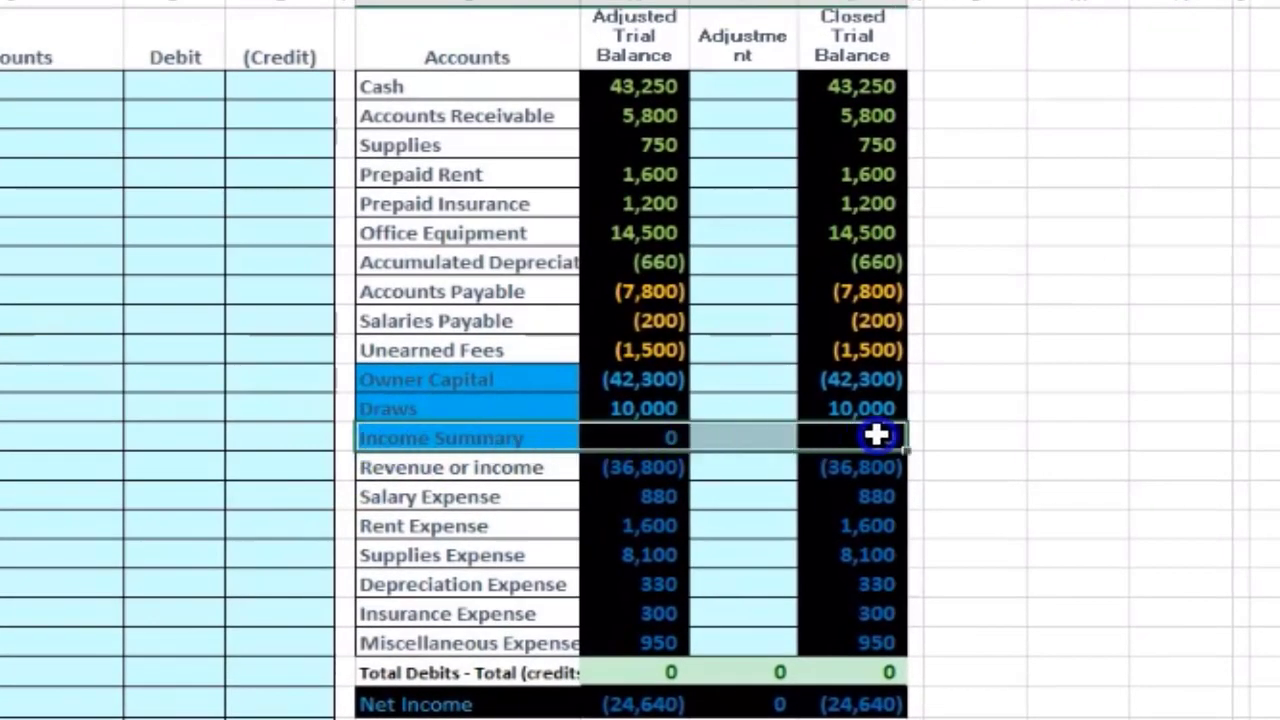
key("ctrl+v")
left_click(991, 427)
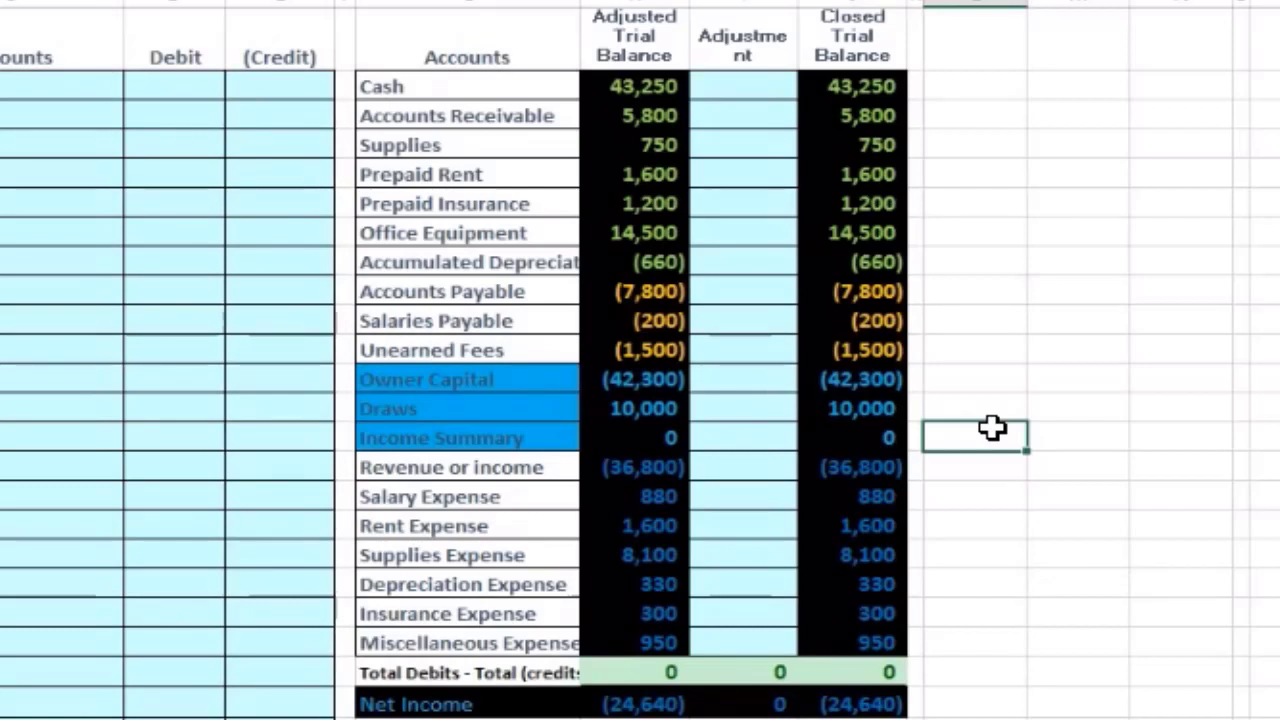
left_click(1088, 394)
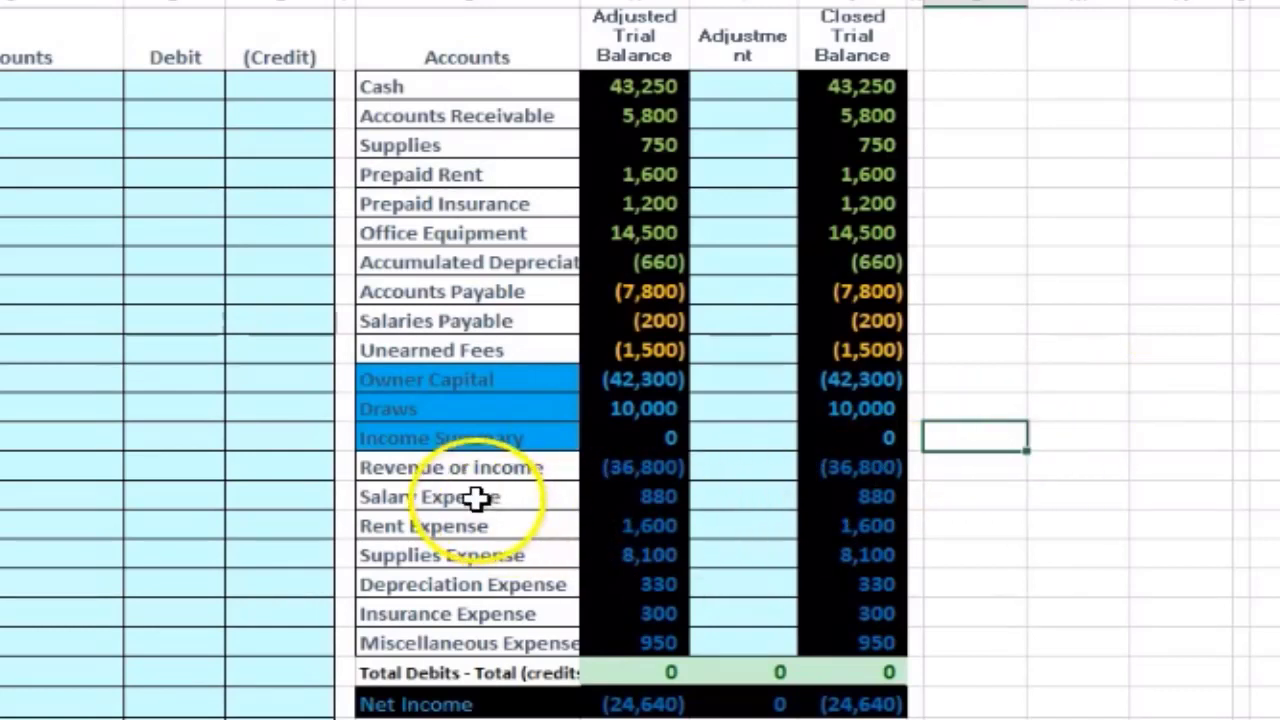
left_click(469, 467)
left_click_drag(469, 467, 853, 447)
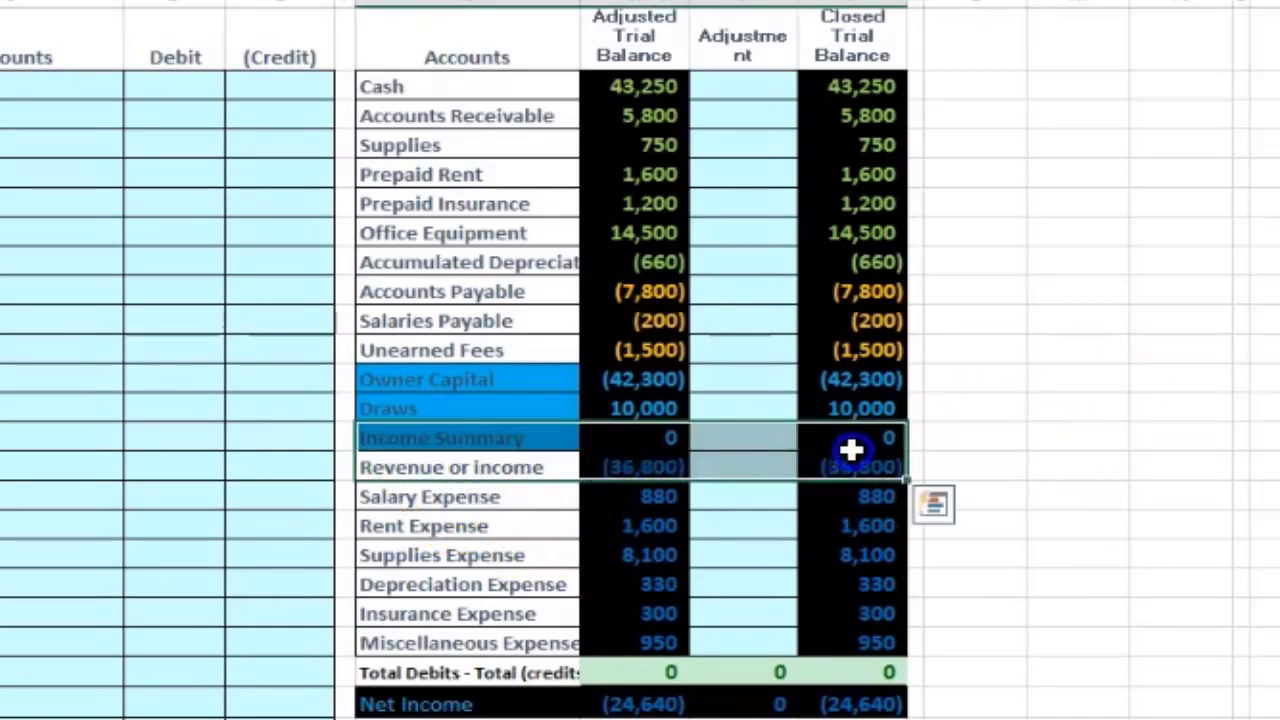
left_click_drag(541, 470, 853, 467)
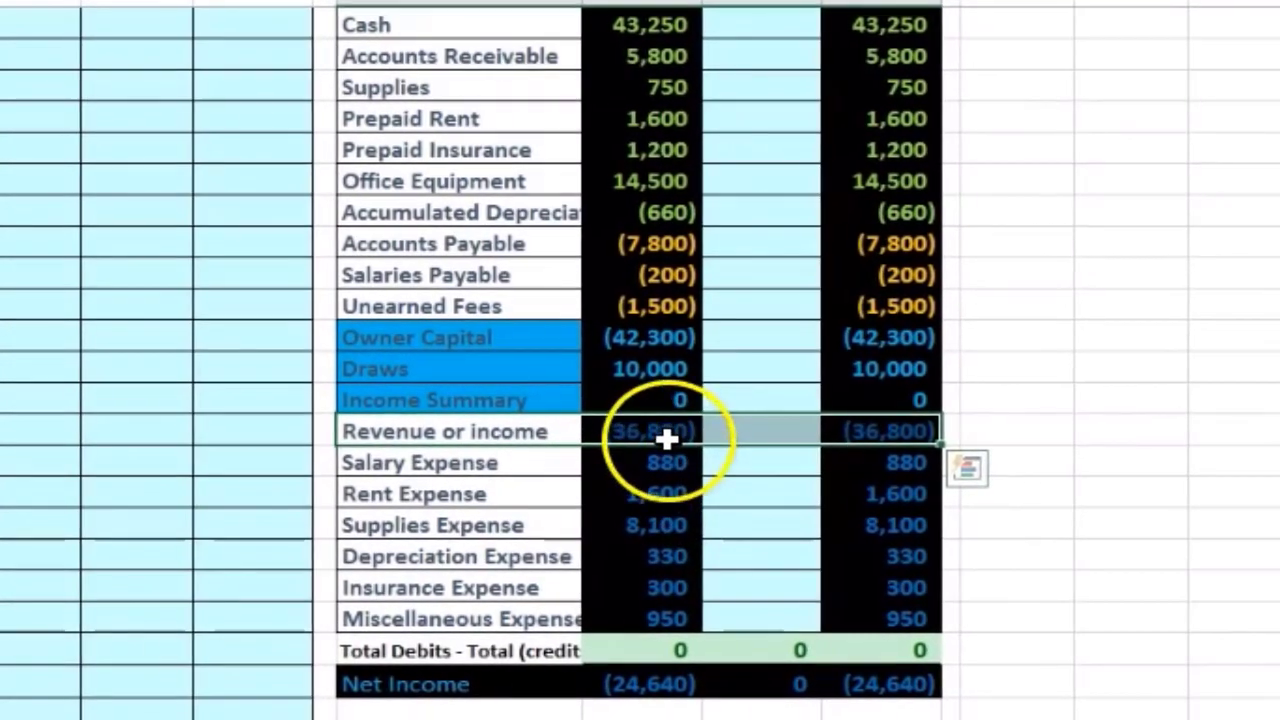
left_click(1174, 455)
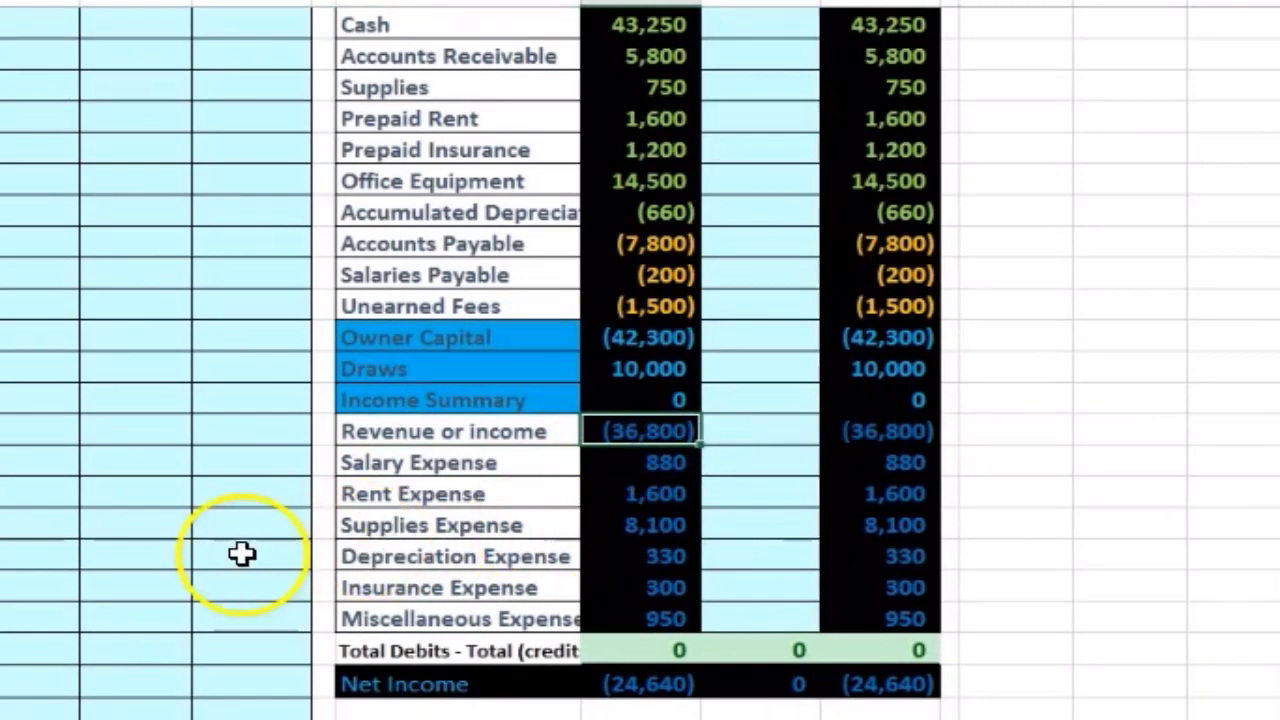
scroll(240, 554, "up", 1)
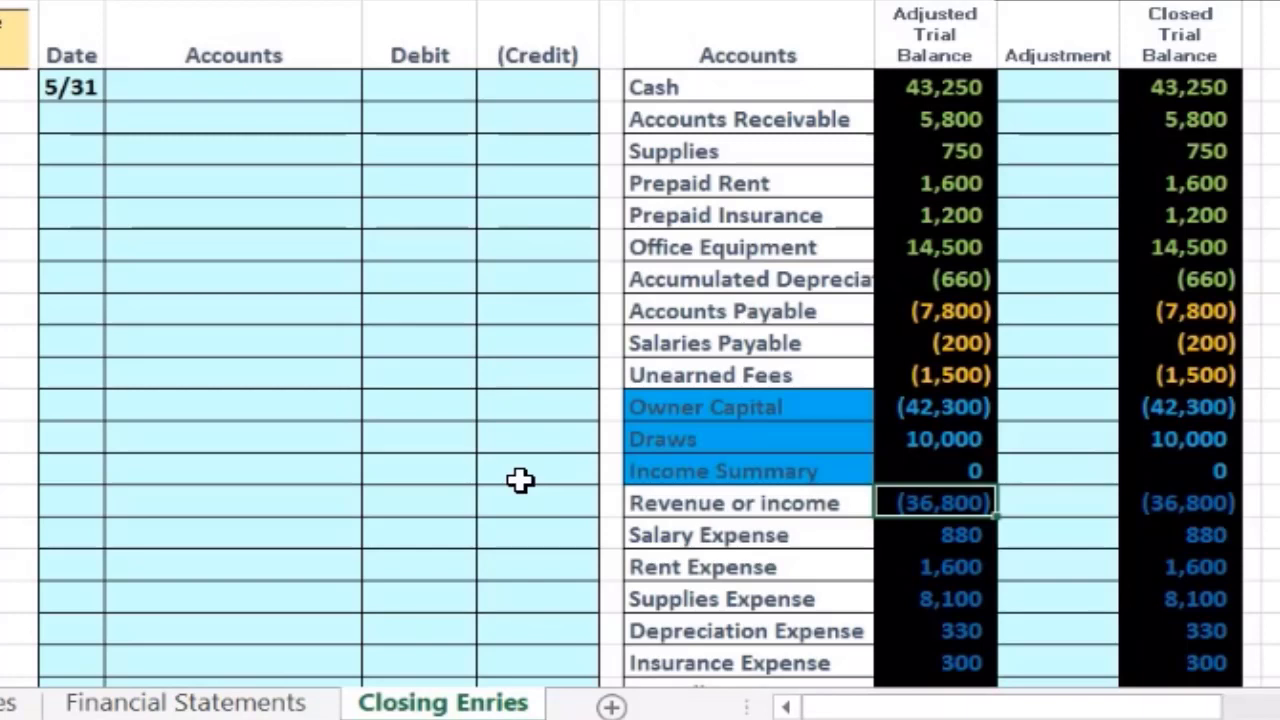
- Paste 'Revenue or income' as a value into the 5/31 journal Accounts cell
right_click(700, 503)
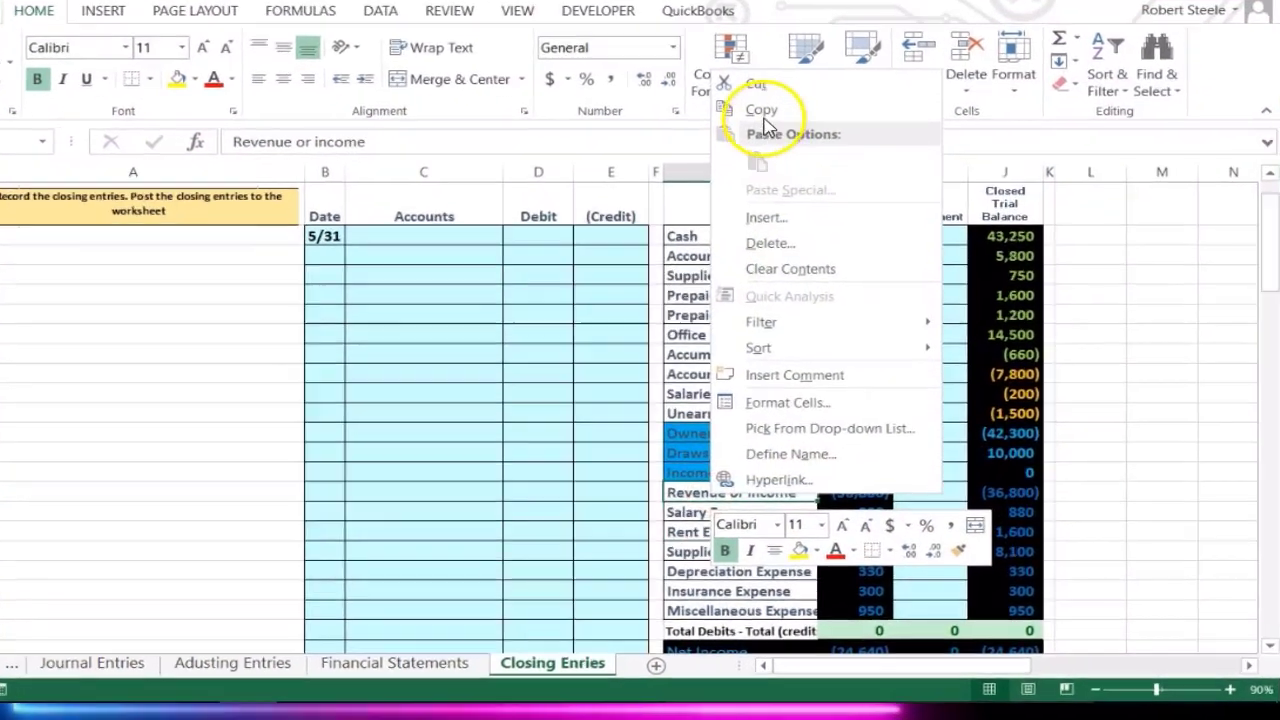
left_click(763, 112)
left_click(424, 236)
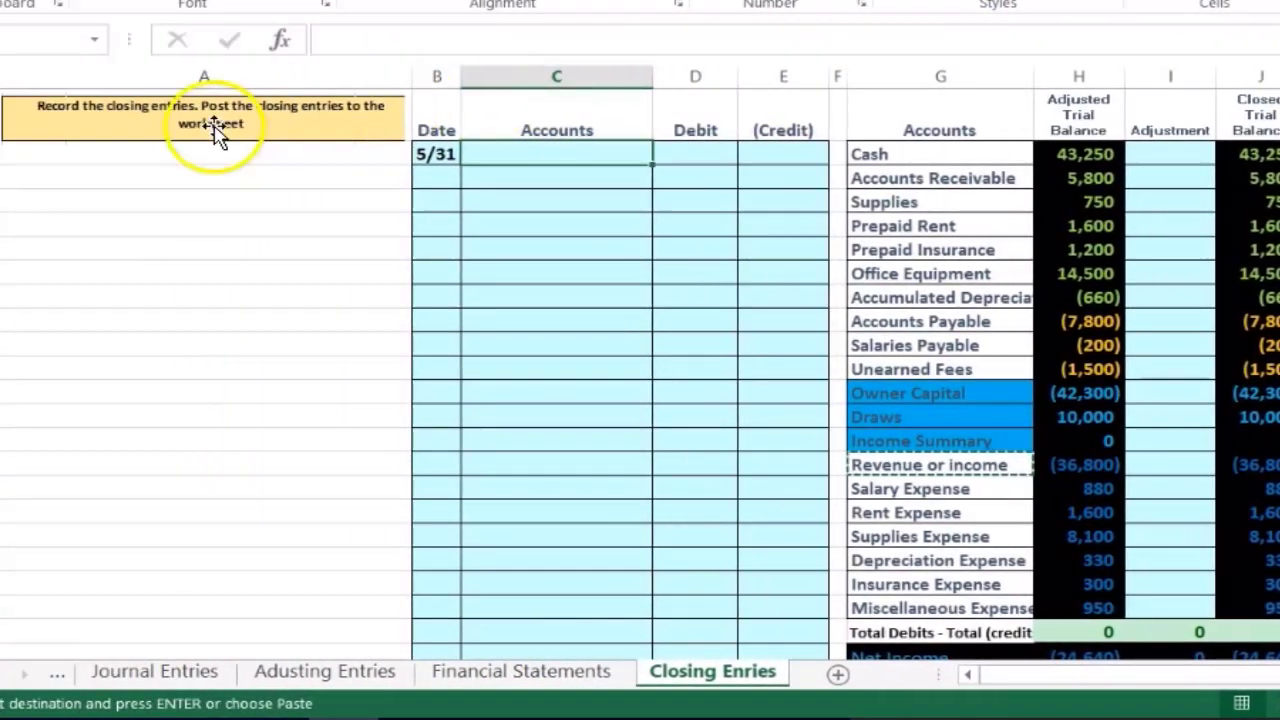
right_click(524, 154)
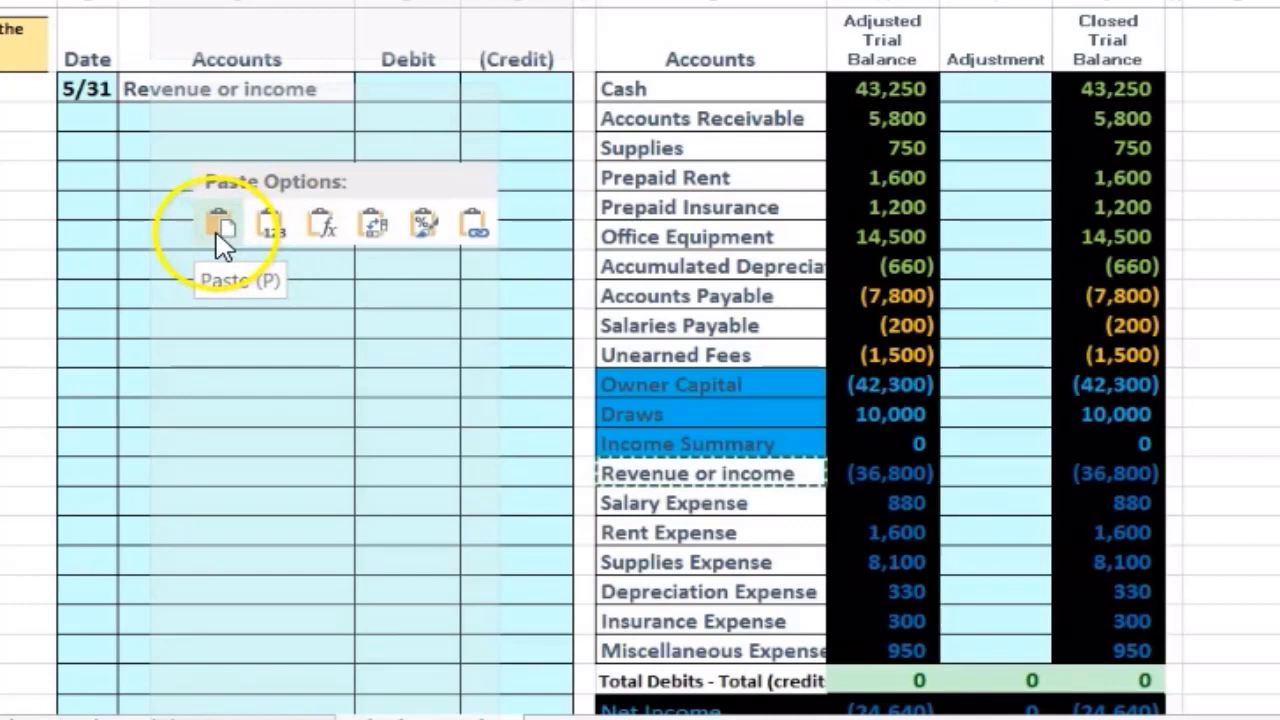
left_click(267, 245)
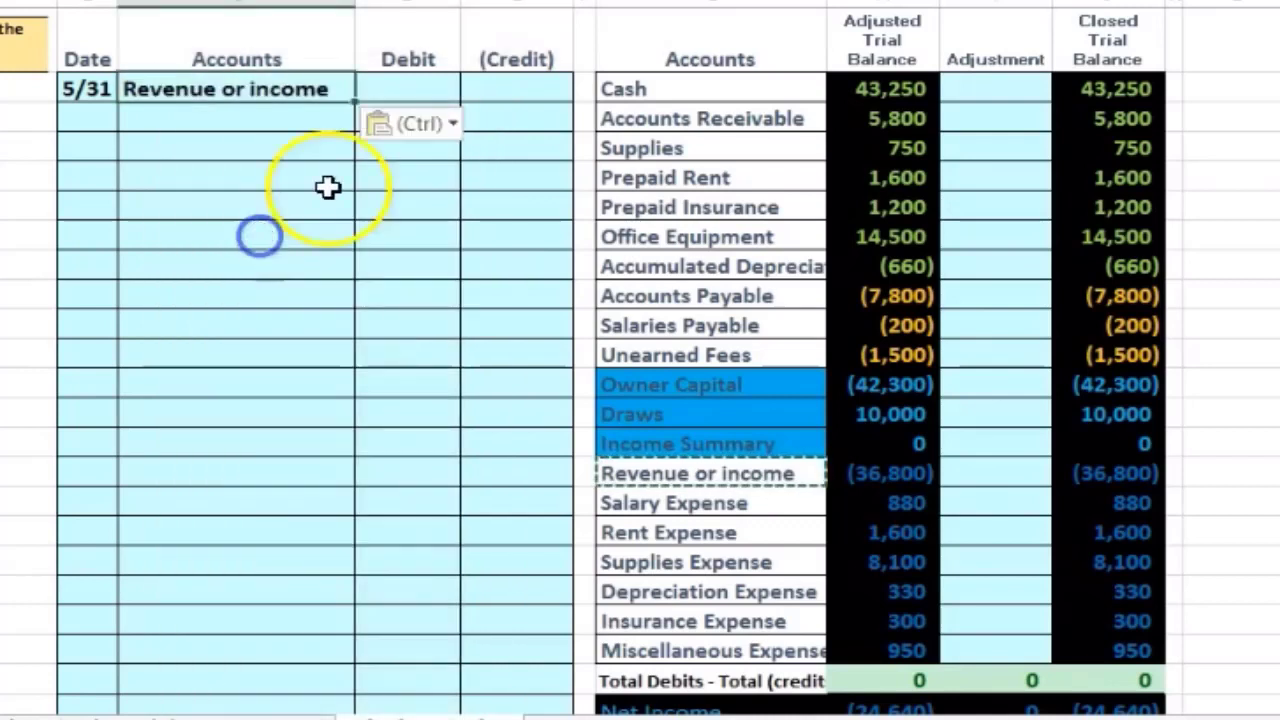
- Enter a 36,800 debit on the 5/31 Revenue or income line
left_click(399, 86)
double_click(428, 84)
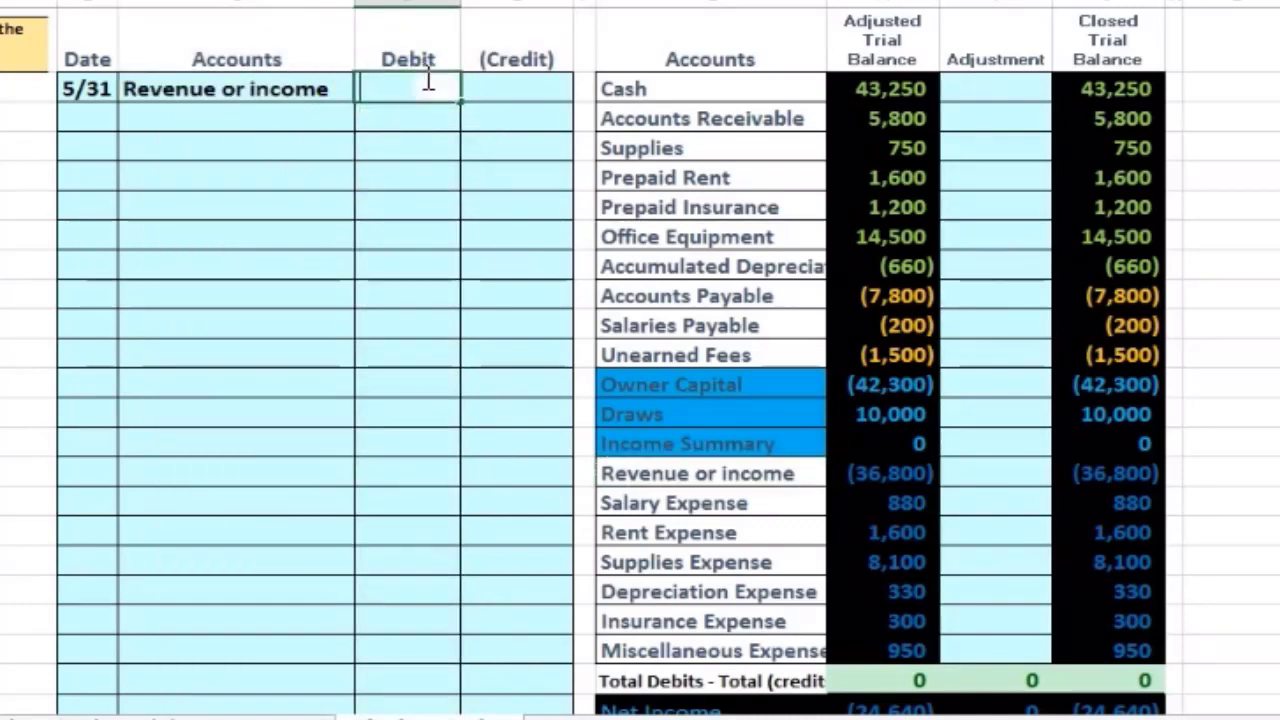
type("36800")
key("Return")
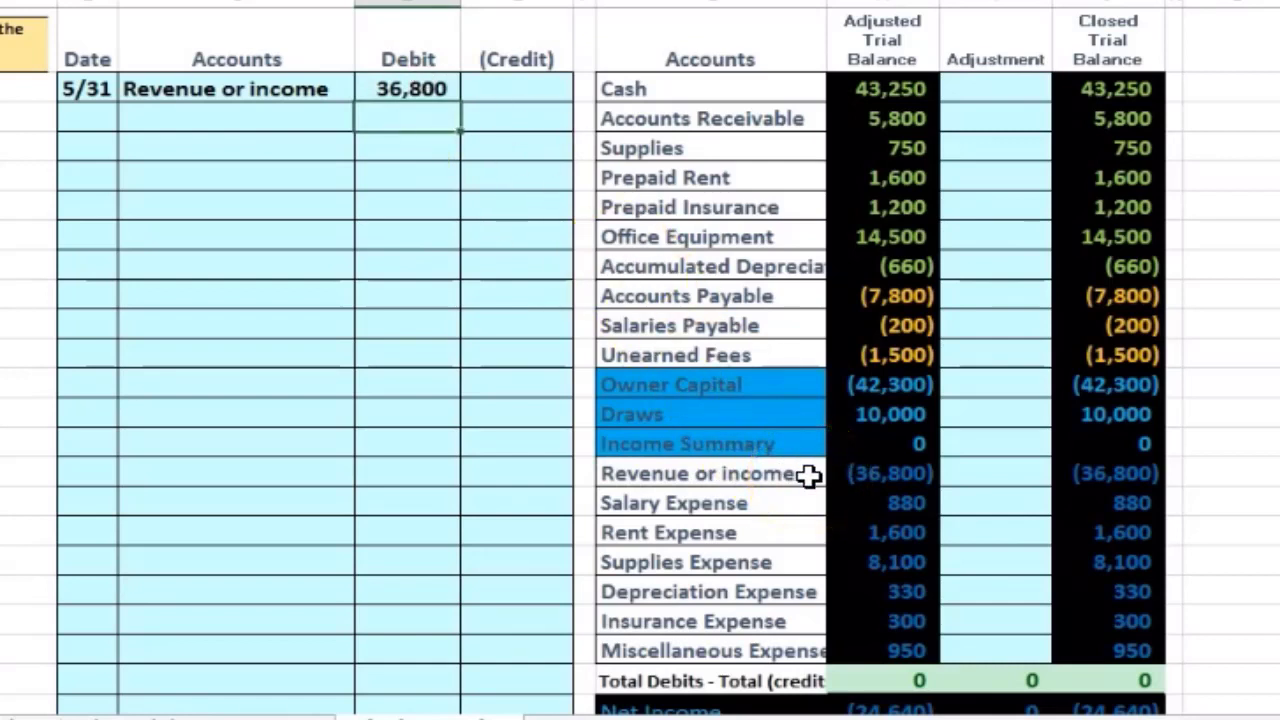
left_click(511, 121)
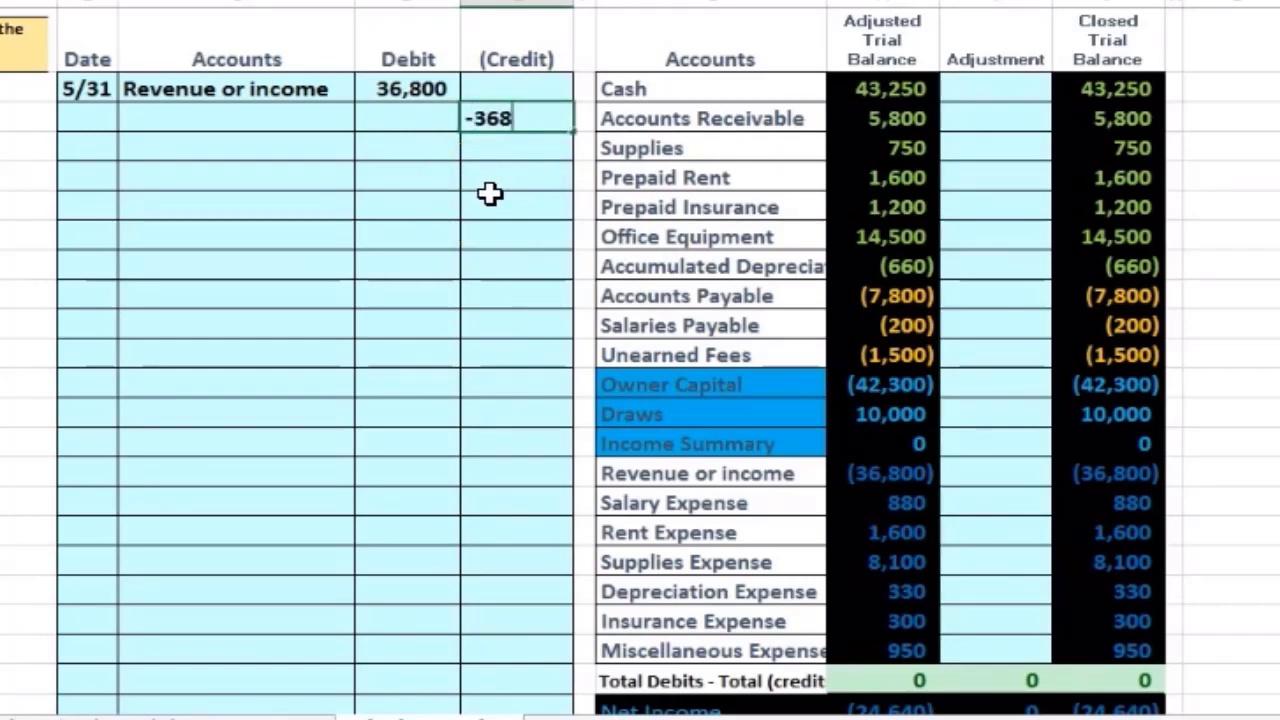
- Enter a (36,800) credit on the second journal line
type("-36800")
key("Return")
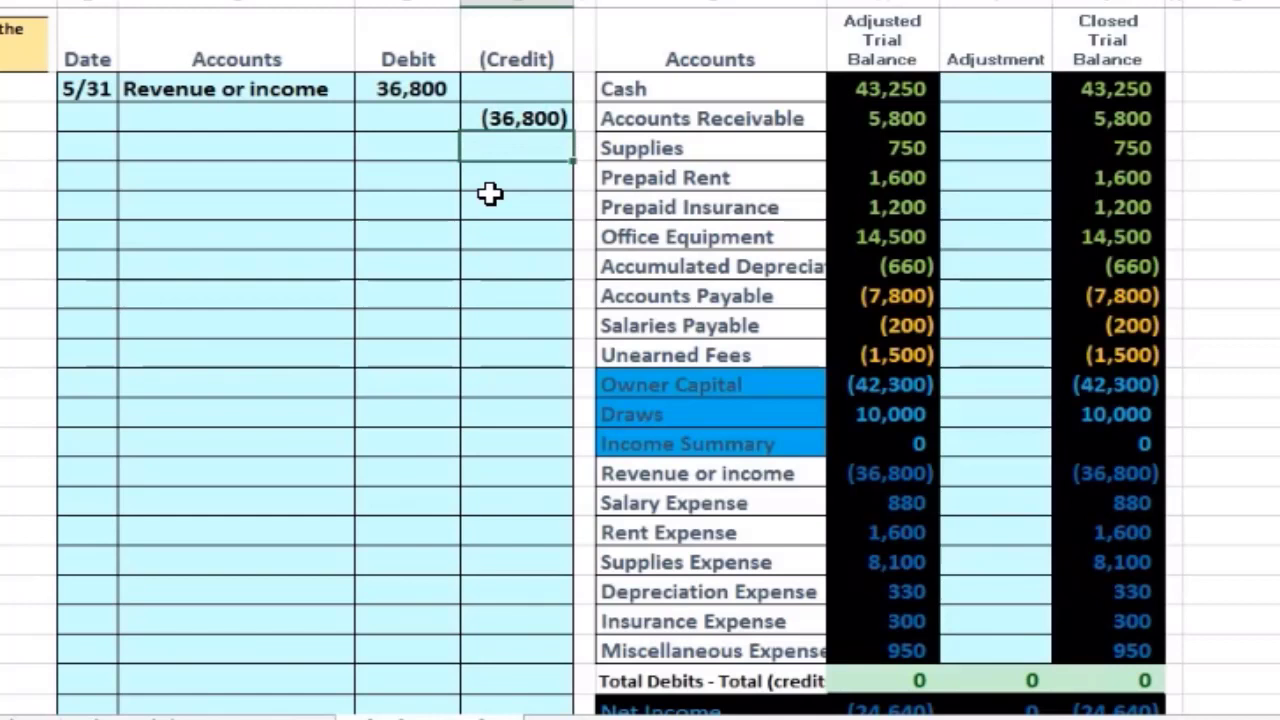
left_click(502, 118)
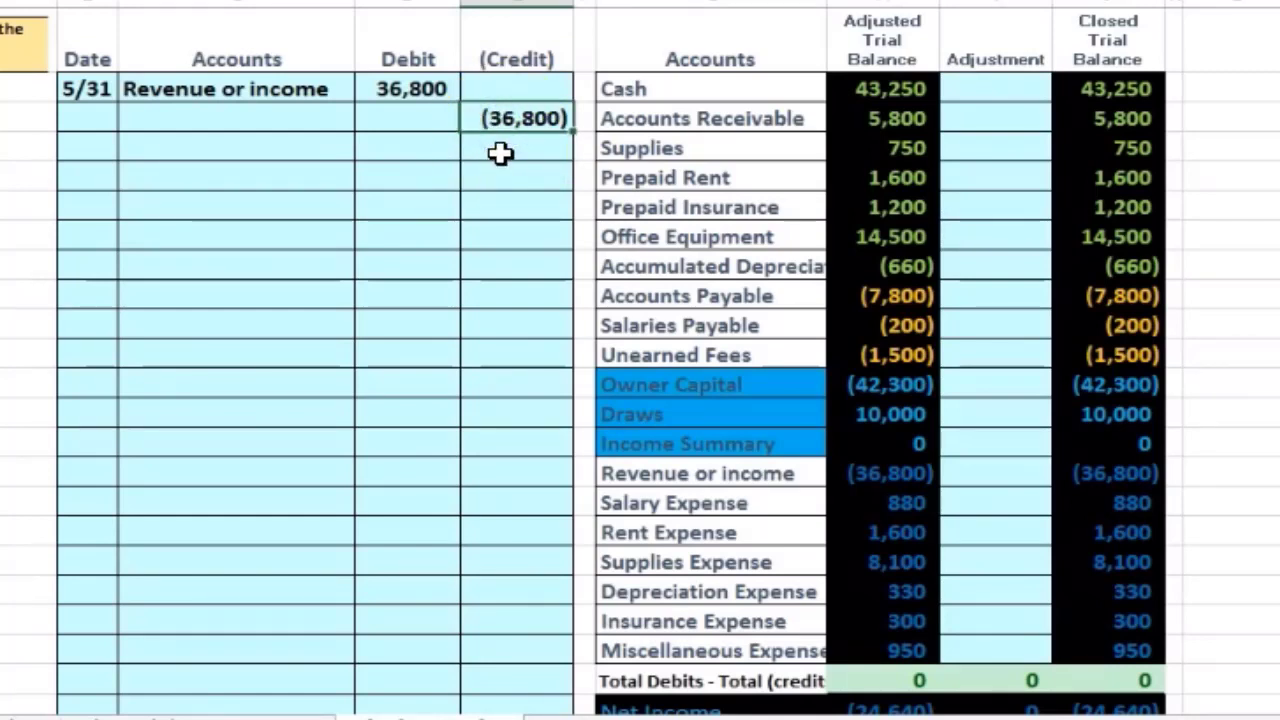
- Paste 'Income Summary' as a value into the credit line's Accounts cell
left_click(674, 442)
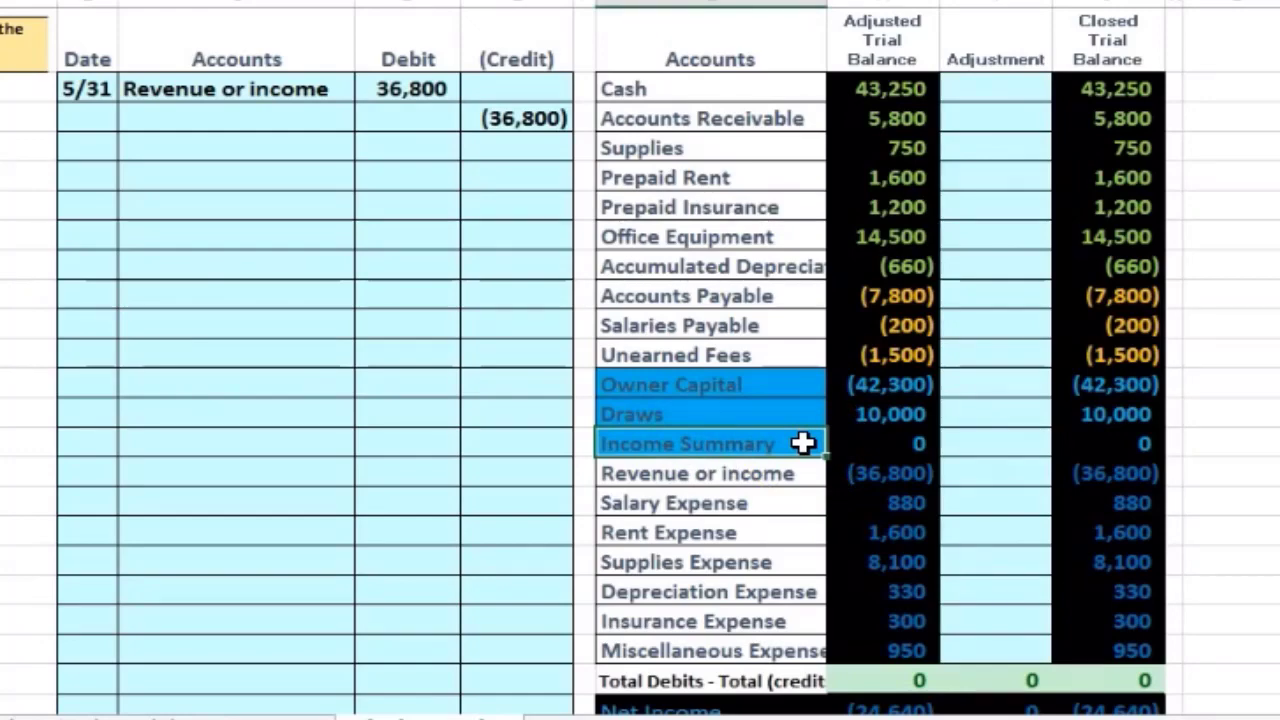
right_click(803, 443)
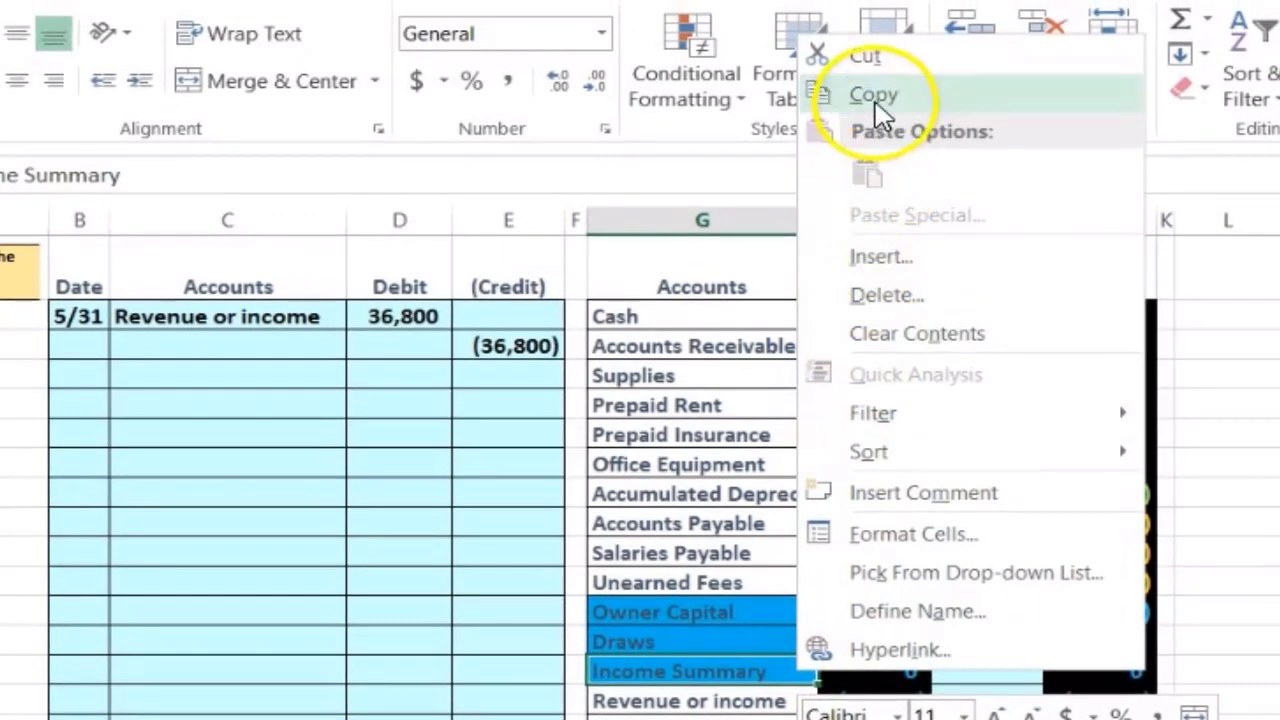
left_click(876, 104)
left_click(262, 342)
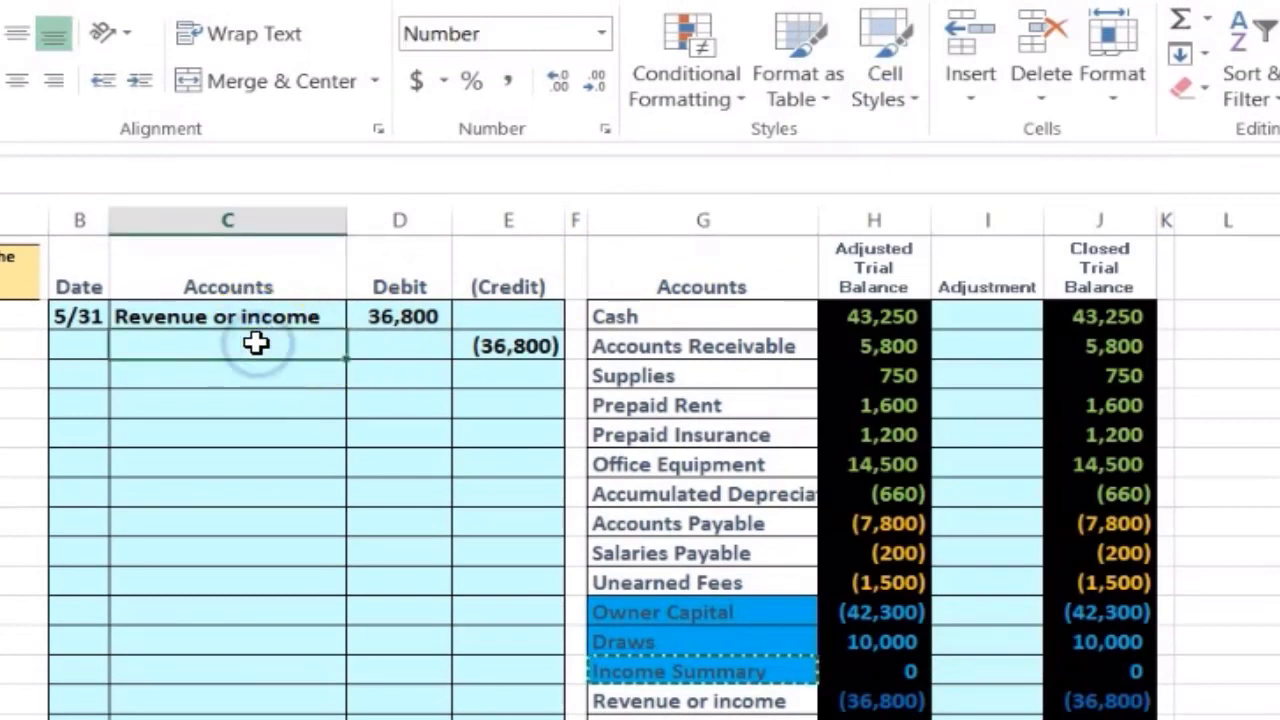
right_click(256, 342)
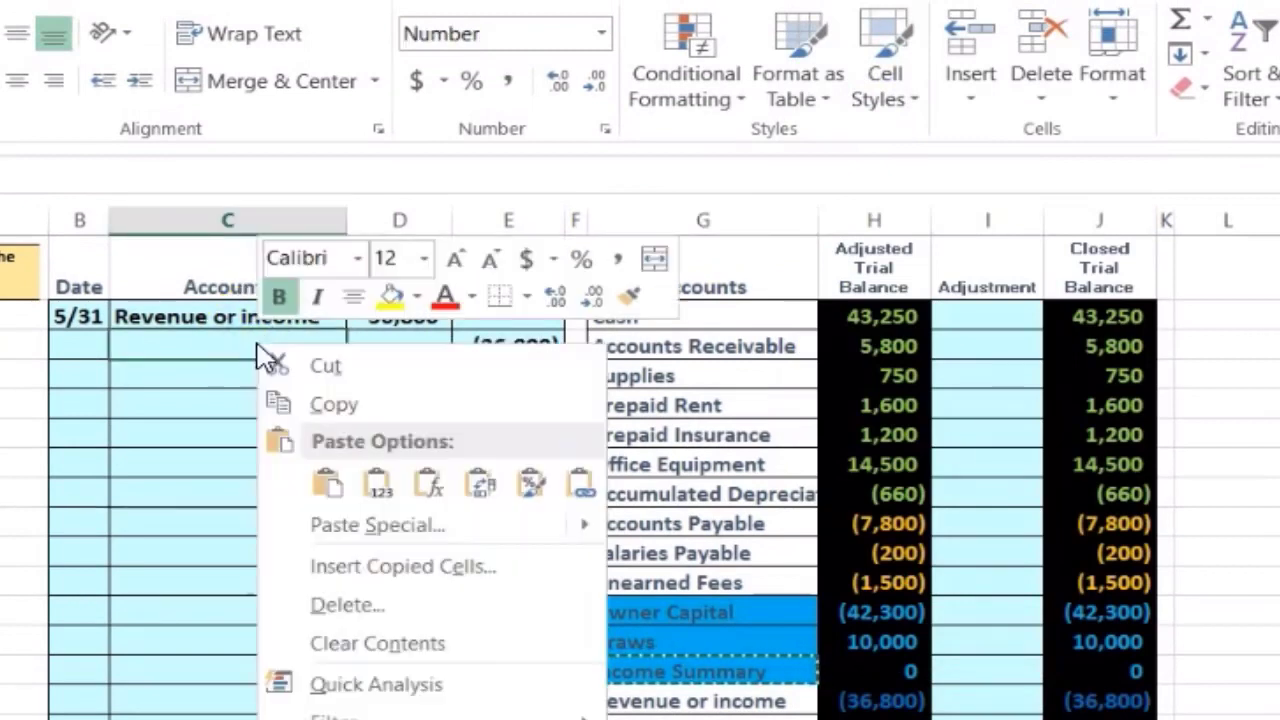
left_click(378, 490)
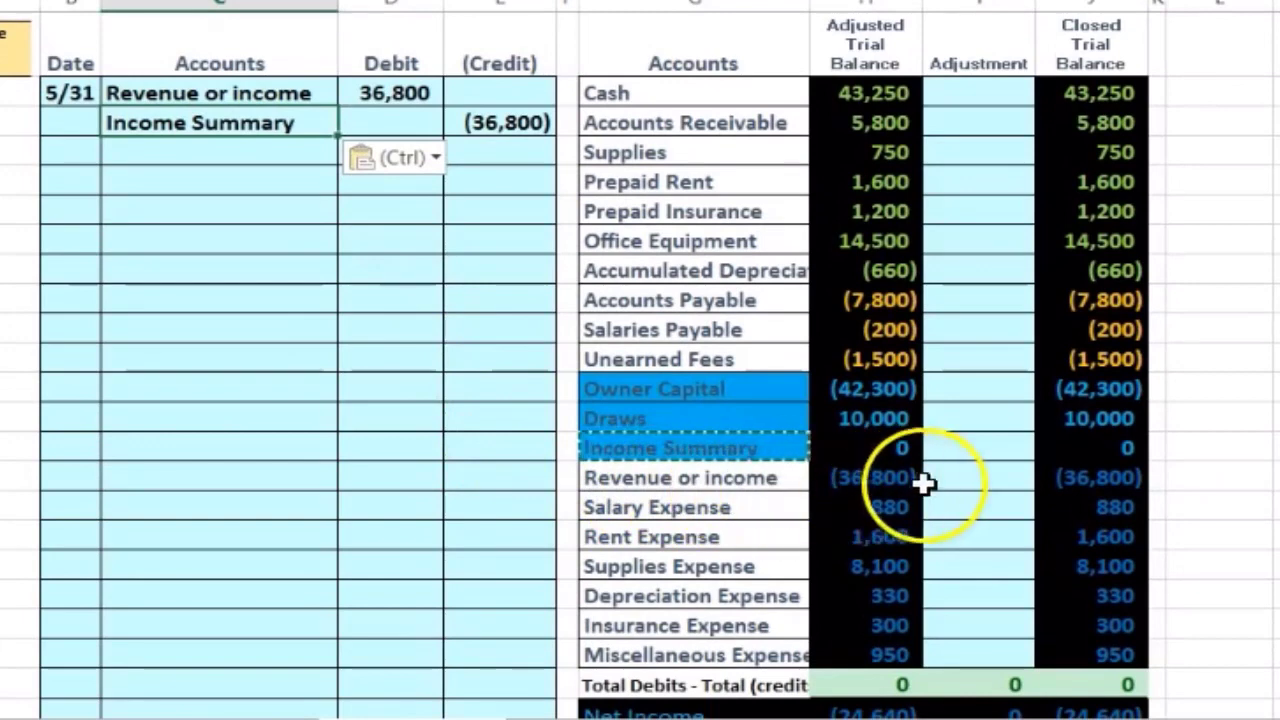
- Set the Revenue or income adjustment to =D5 and the Income Summary adjustment to =E6
left_click(993, 478)
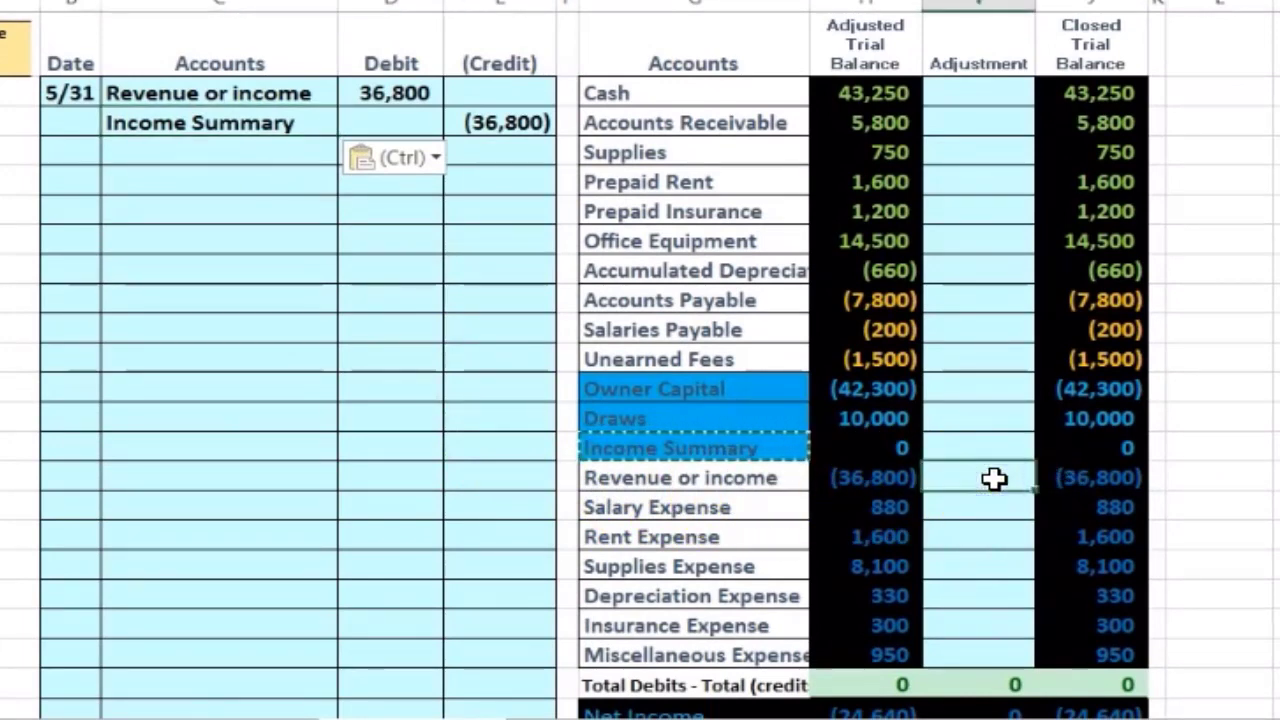
type("=")
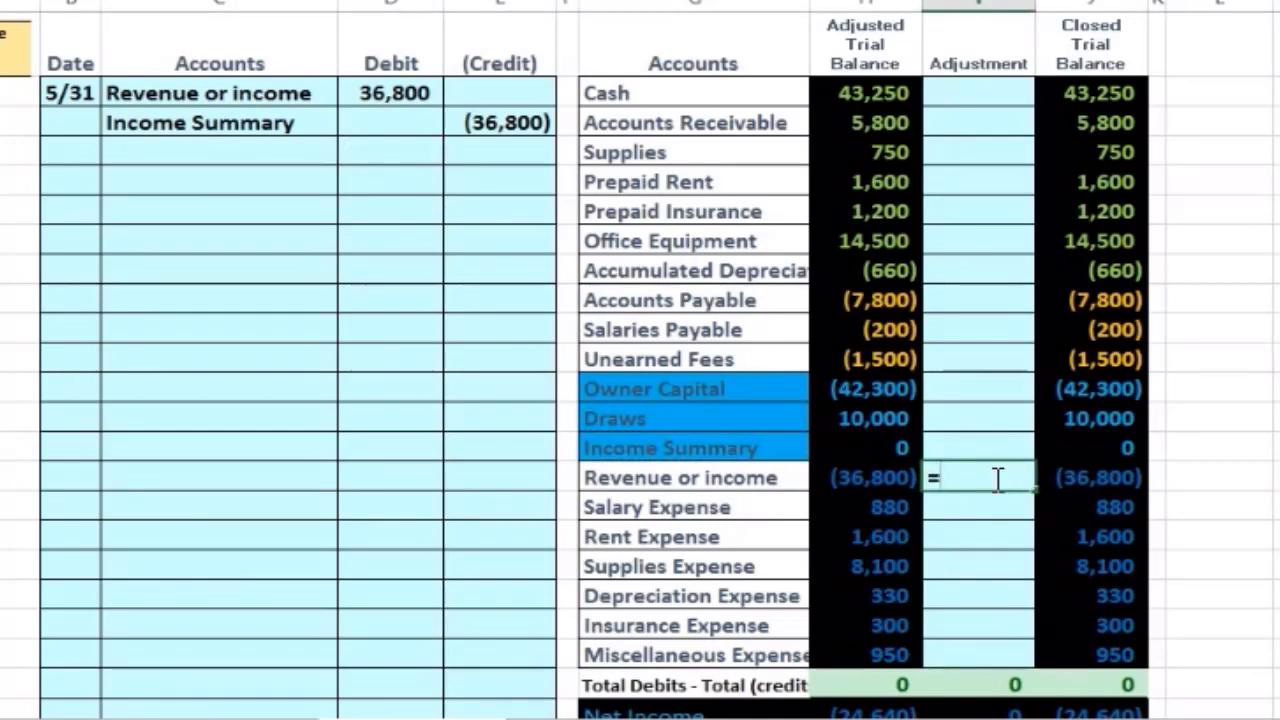
left_click(383, 96)
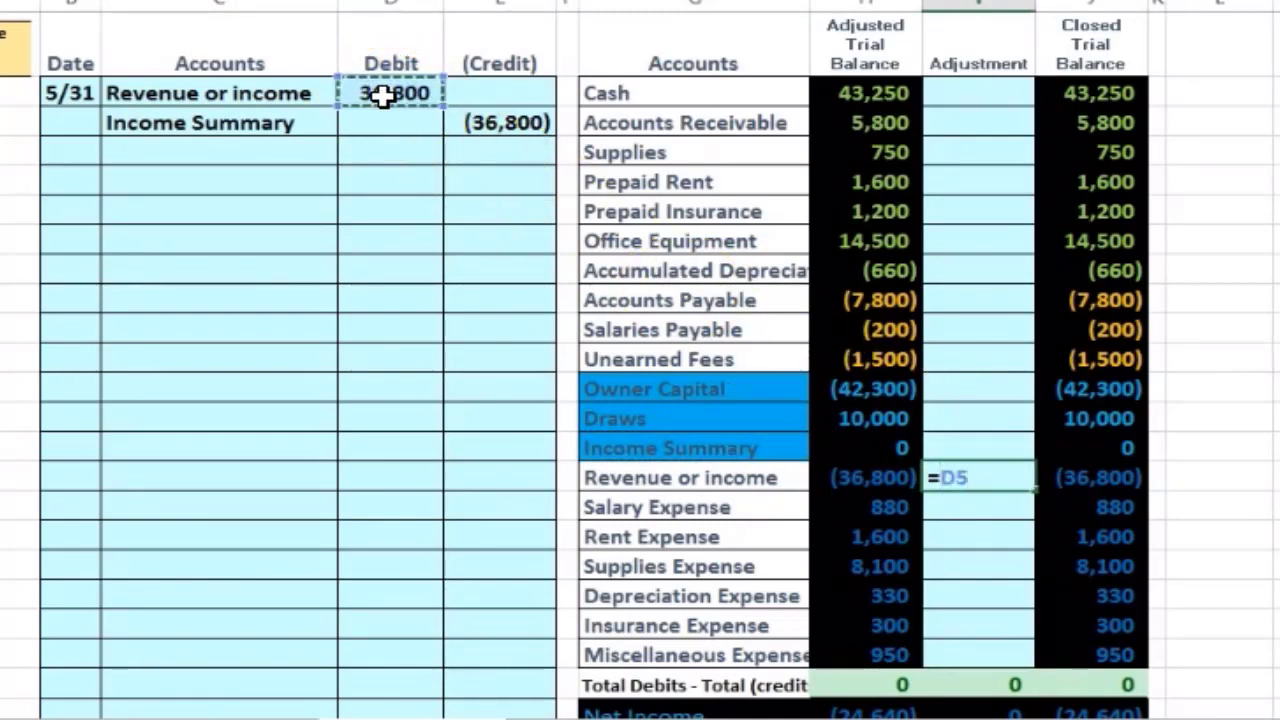
key("Return")
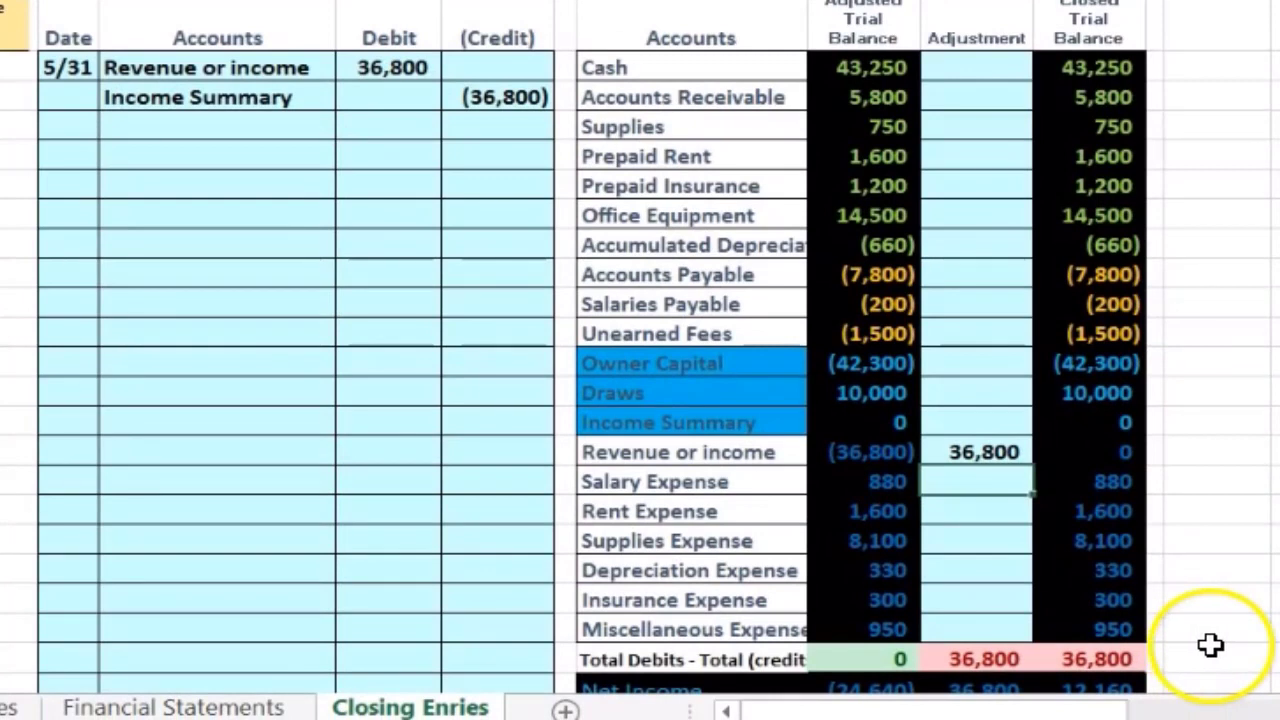
left_click(982, 418)
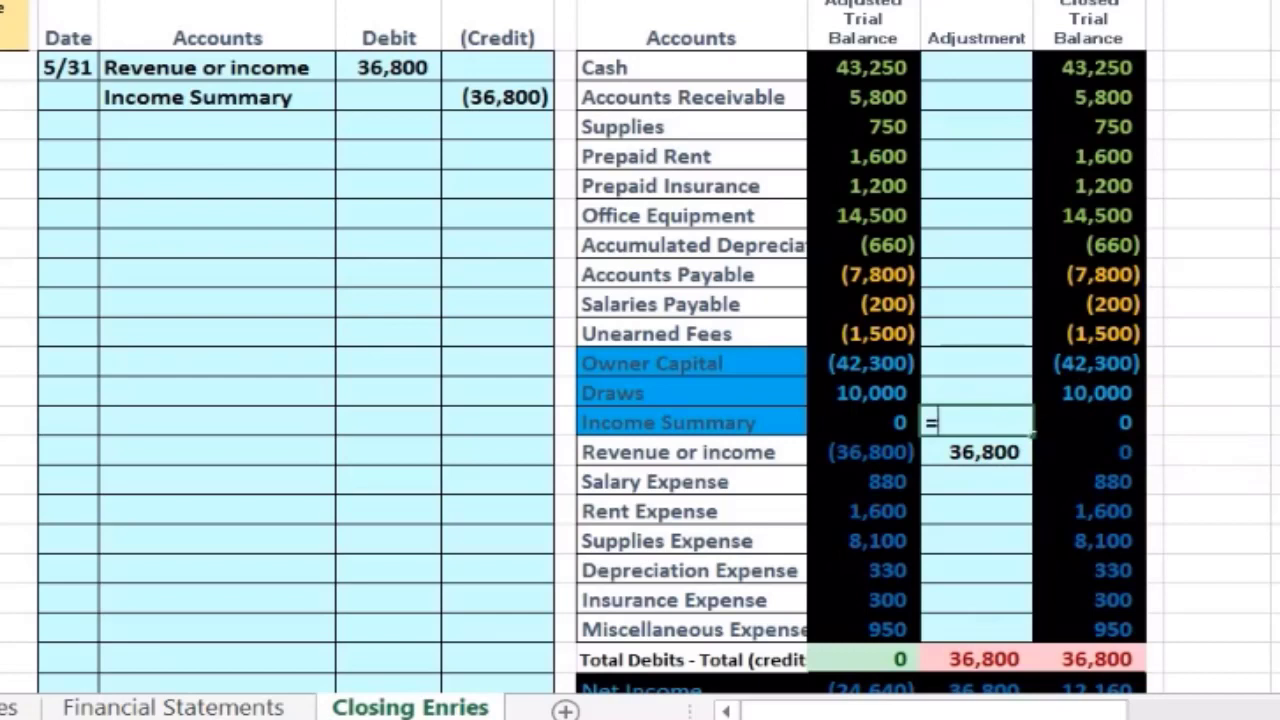
type("=")
left_click(508, 97)
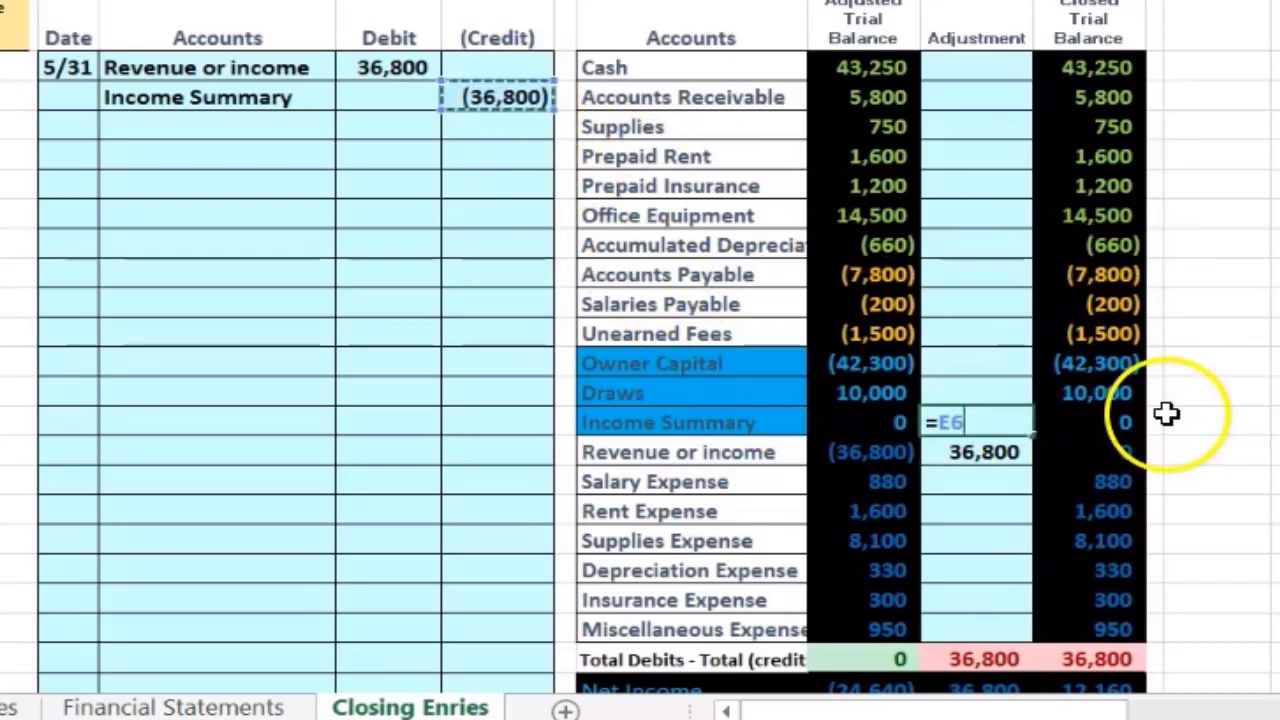
key("Return")
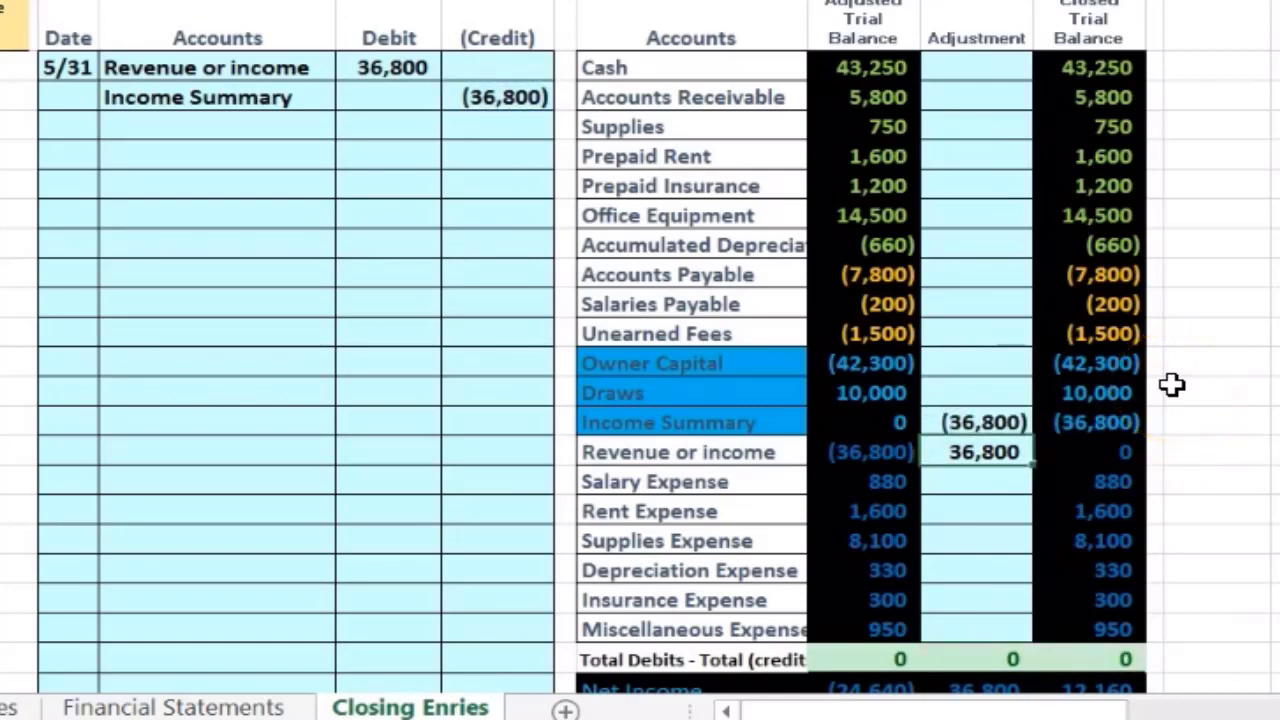
left_click(1140, 446)
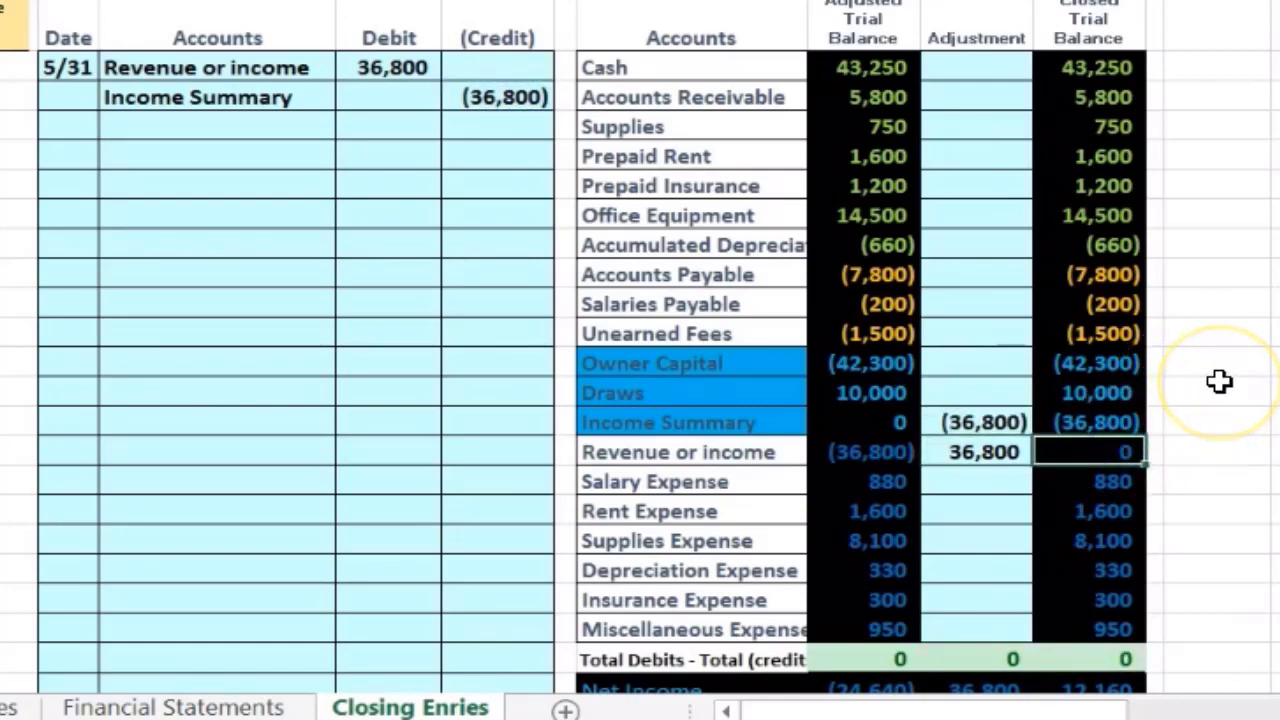
key("Up")
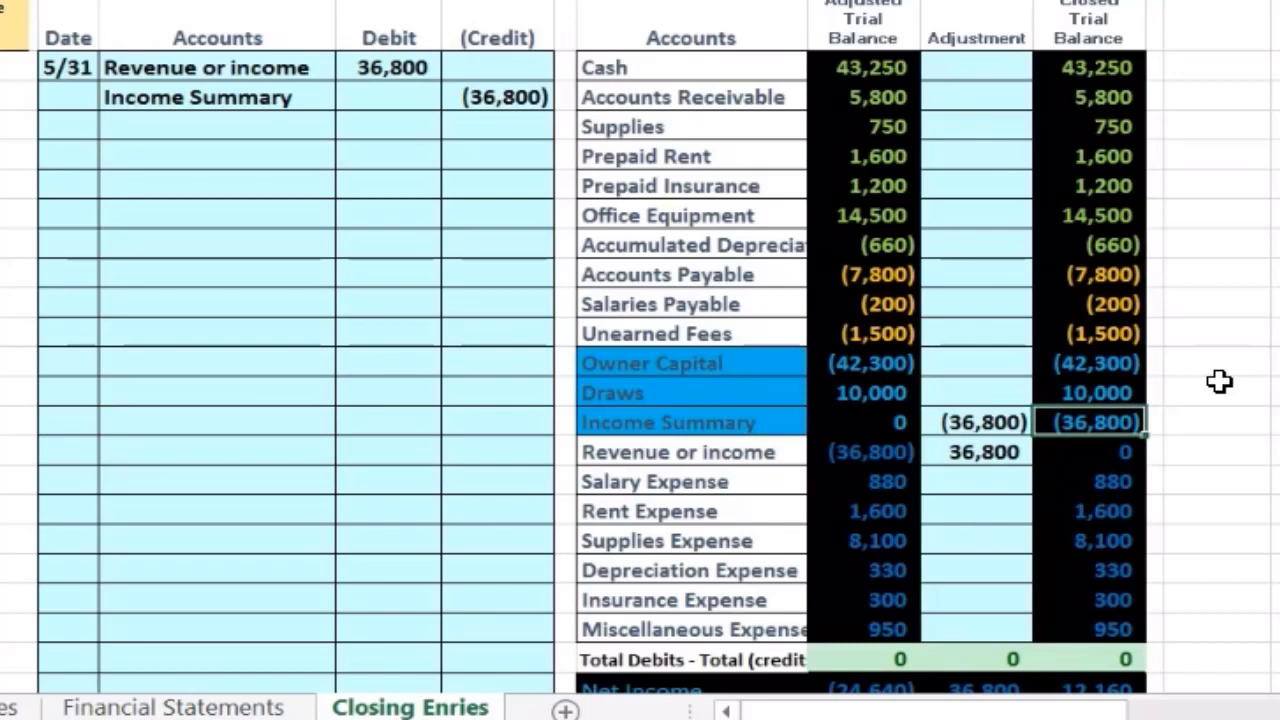
- Start the next closing entry with a 5/31 date in row 8 and select the expense accounts
left_click(62, 152)
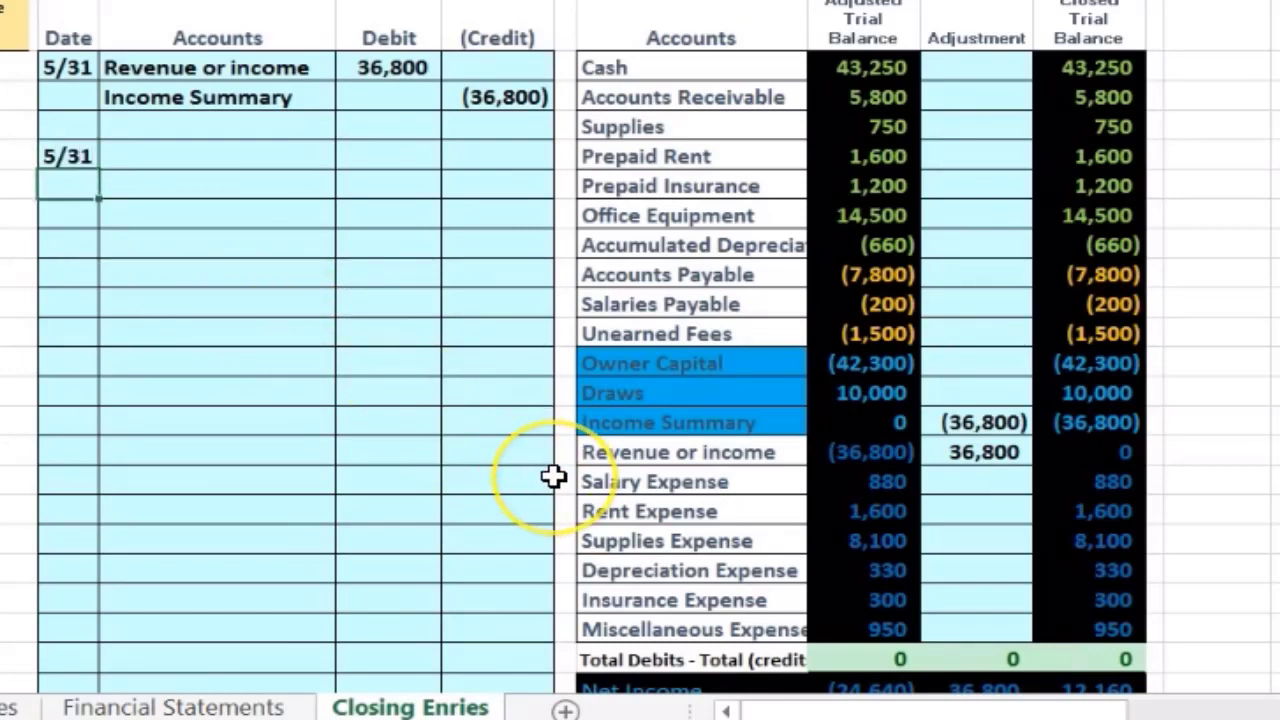
left_click_drag(609, 486, 843, 614)
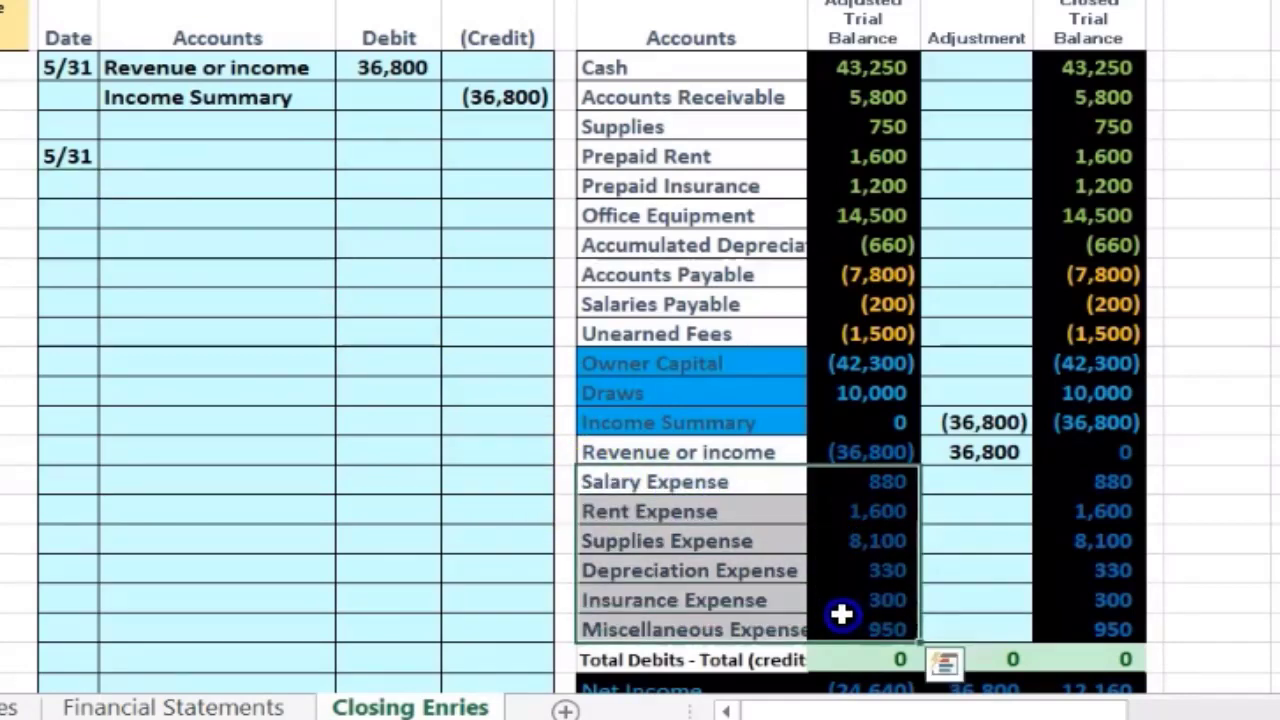